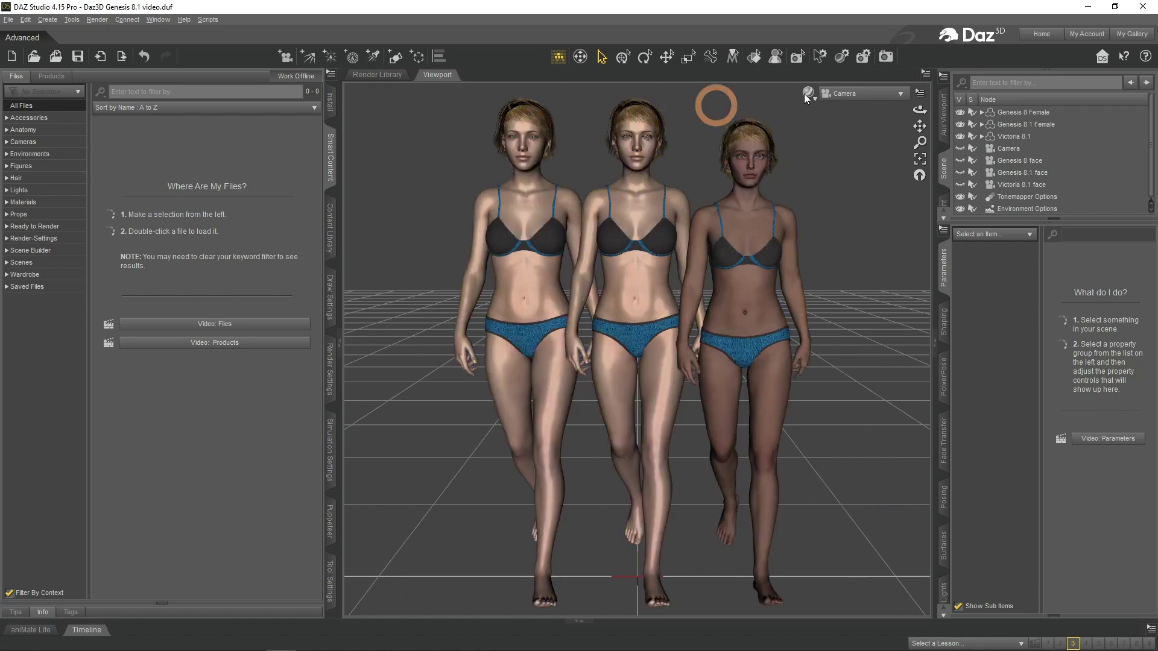
Step: Check the parameters of Genesis 8 Female, Genesis 8.1 Female and Victoria 8.1 in turn
left_click(1040, 113)
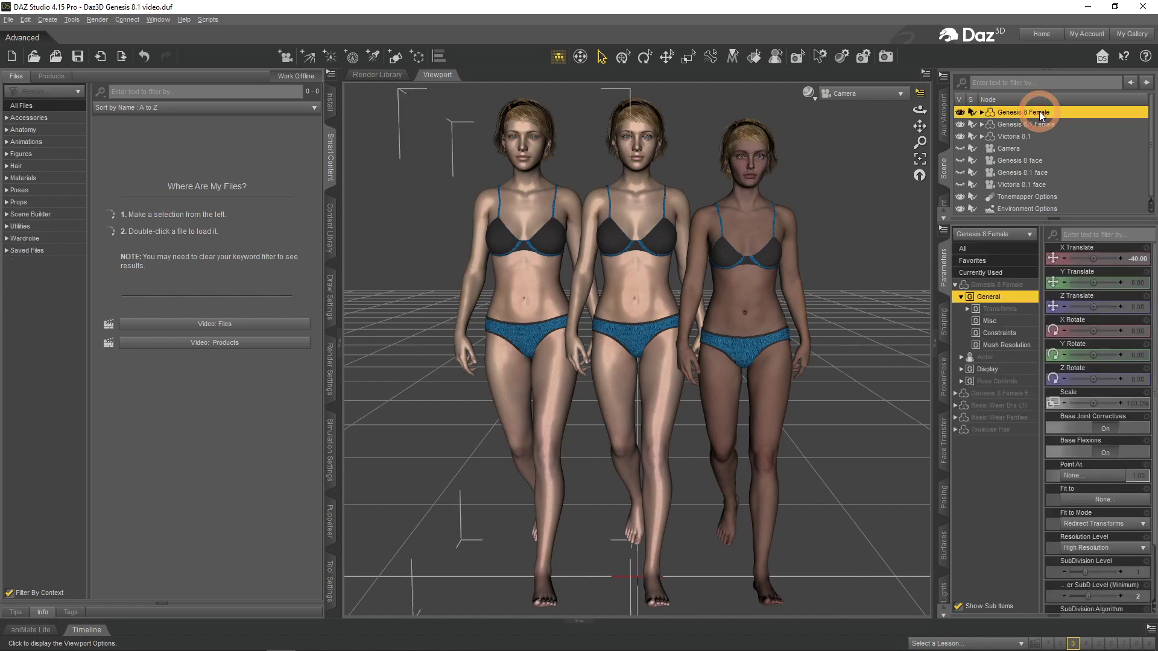
left_click(1043, 123)
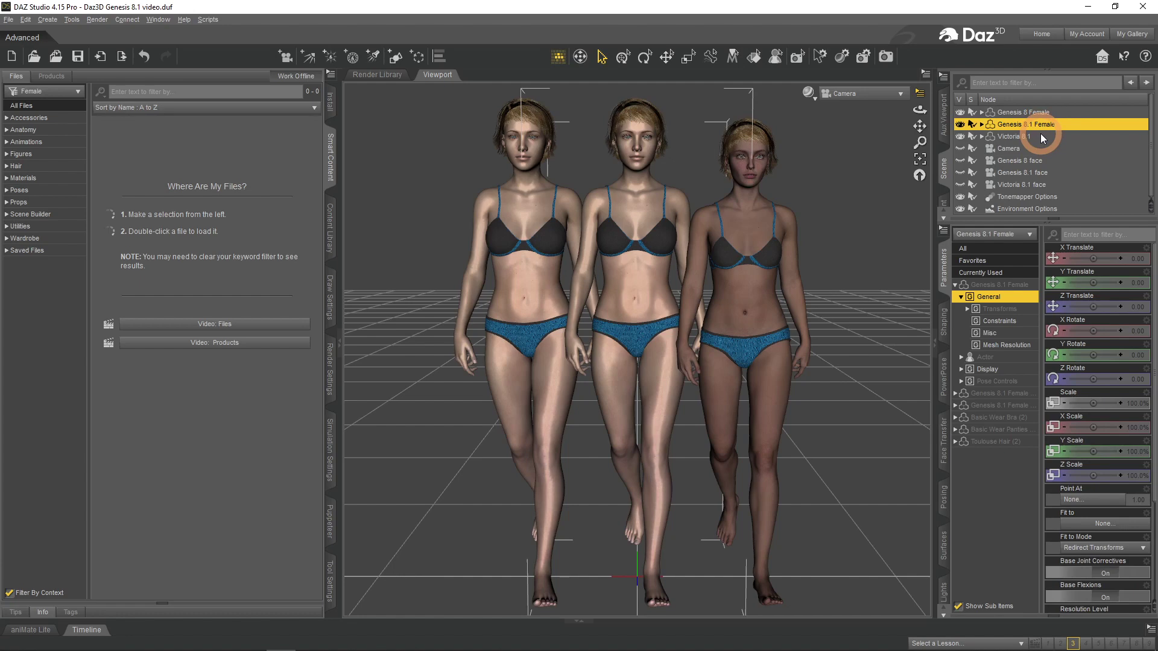
left_click(1040, 133)
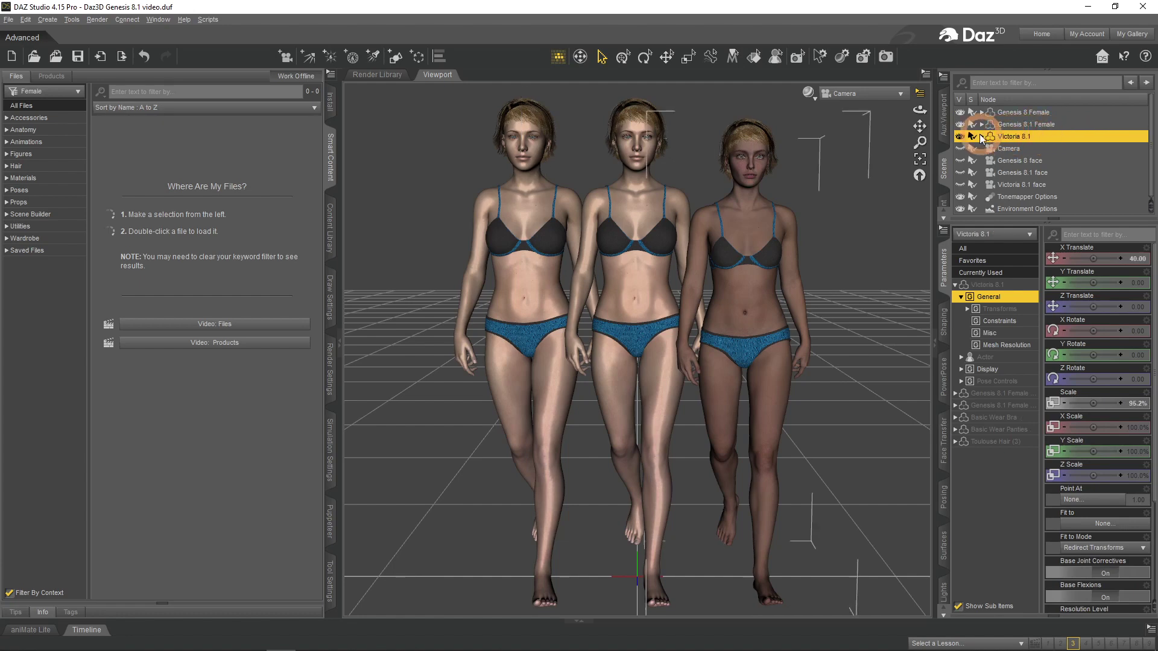
left_click(848, 368)
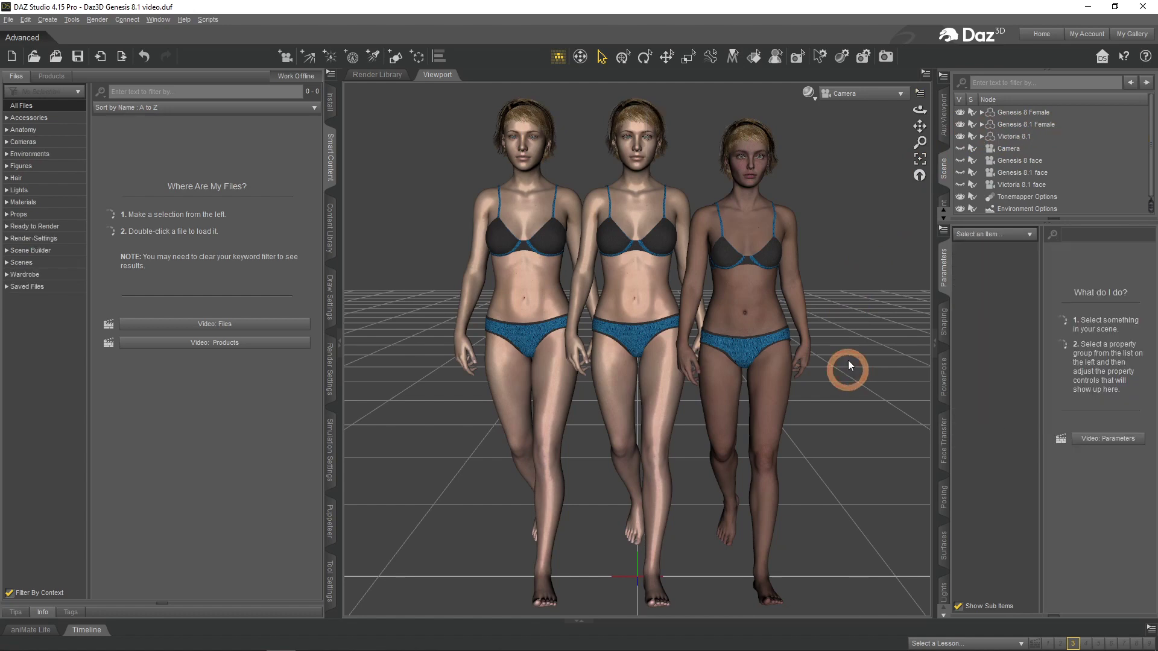
left_click(1012, 116)
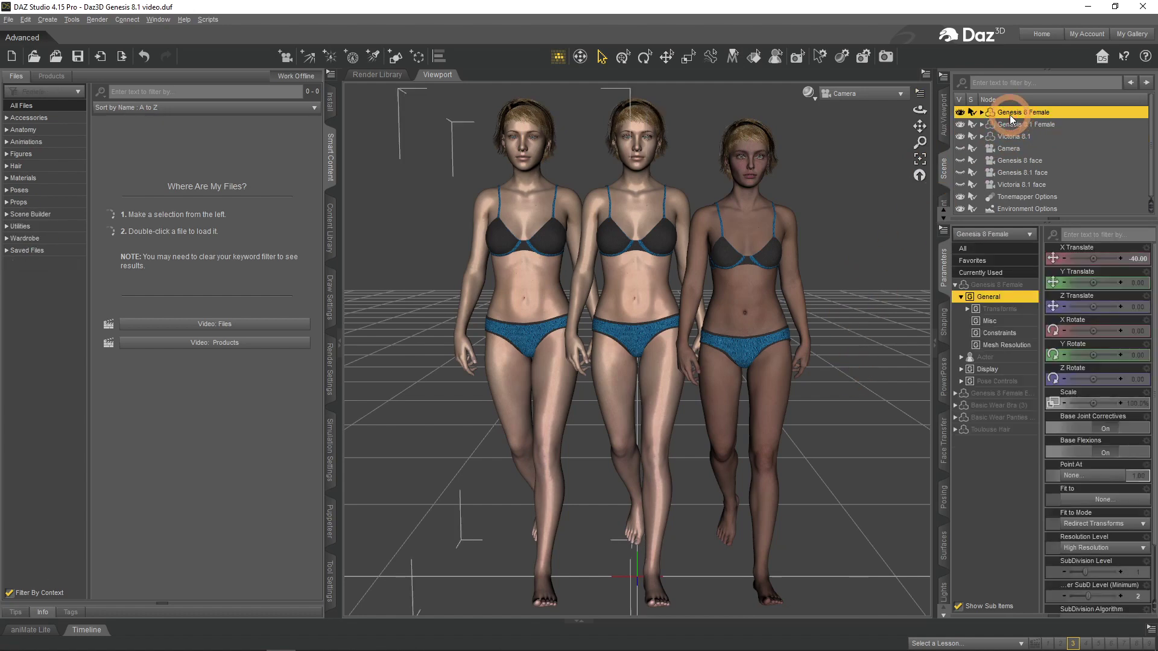
Step: Show Wardrobe content, recompare each figure's translate and scale, then clear the Wardrobe filter
left_click(18, 239)
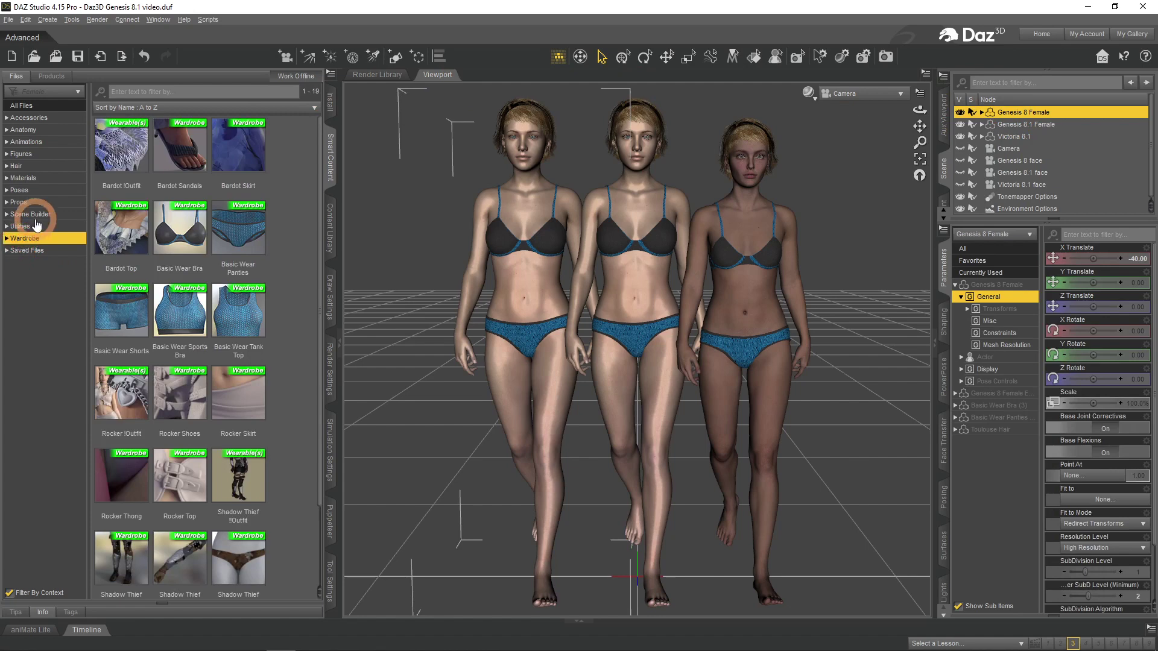
left_click_drag(313, 205, 431, 120)
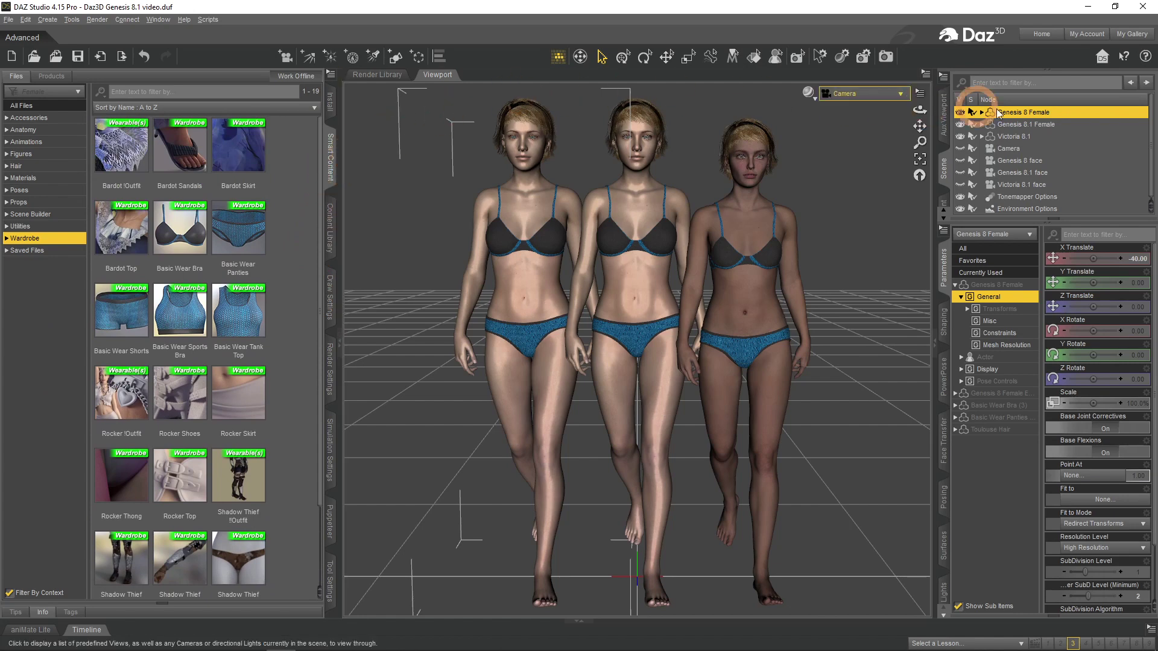
left_click(1018, 126)
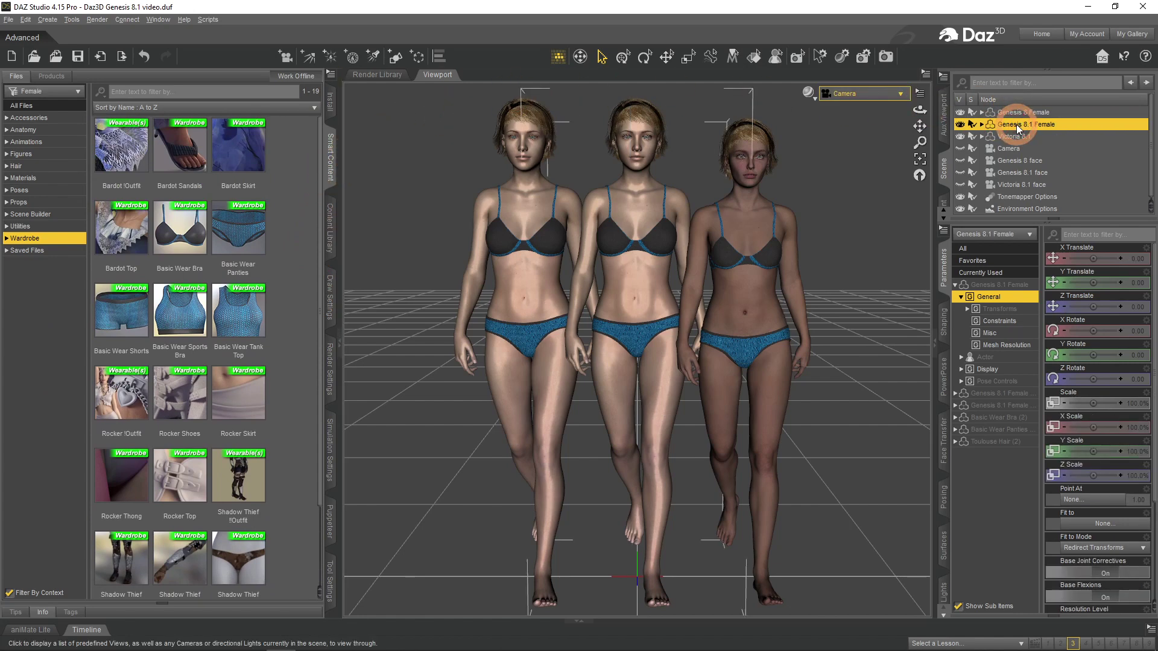
left_click(1018, 137)
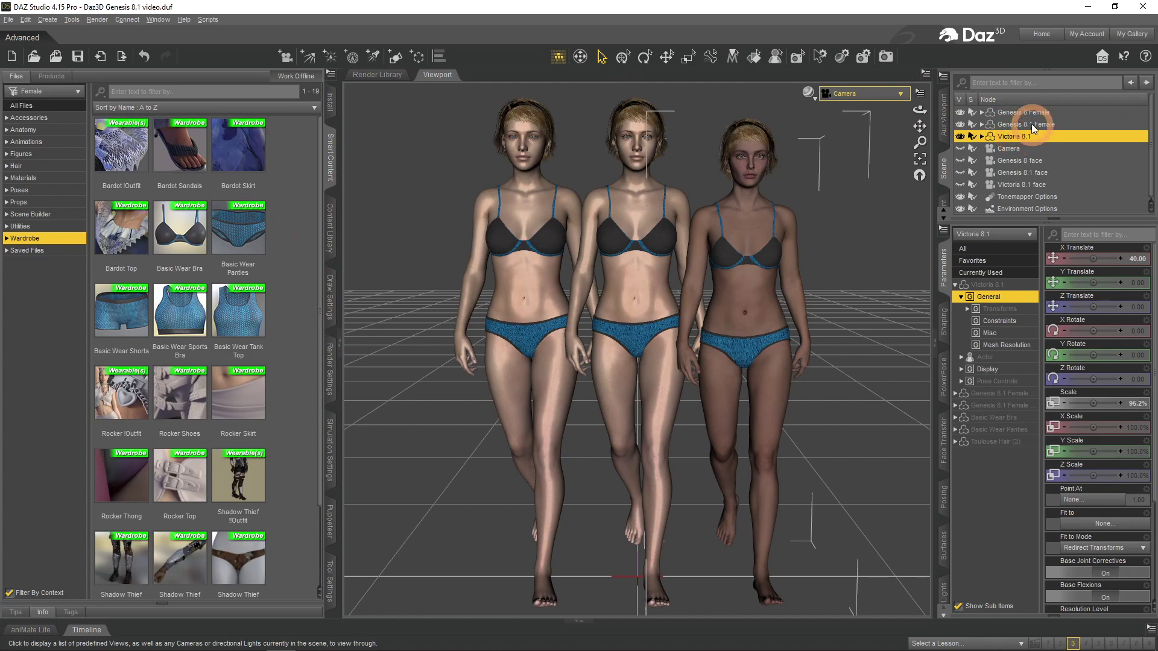
left_click(1033, 114)
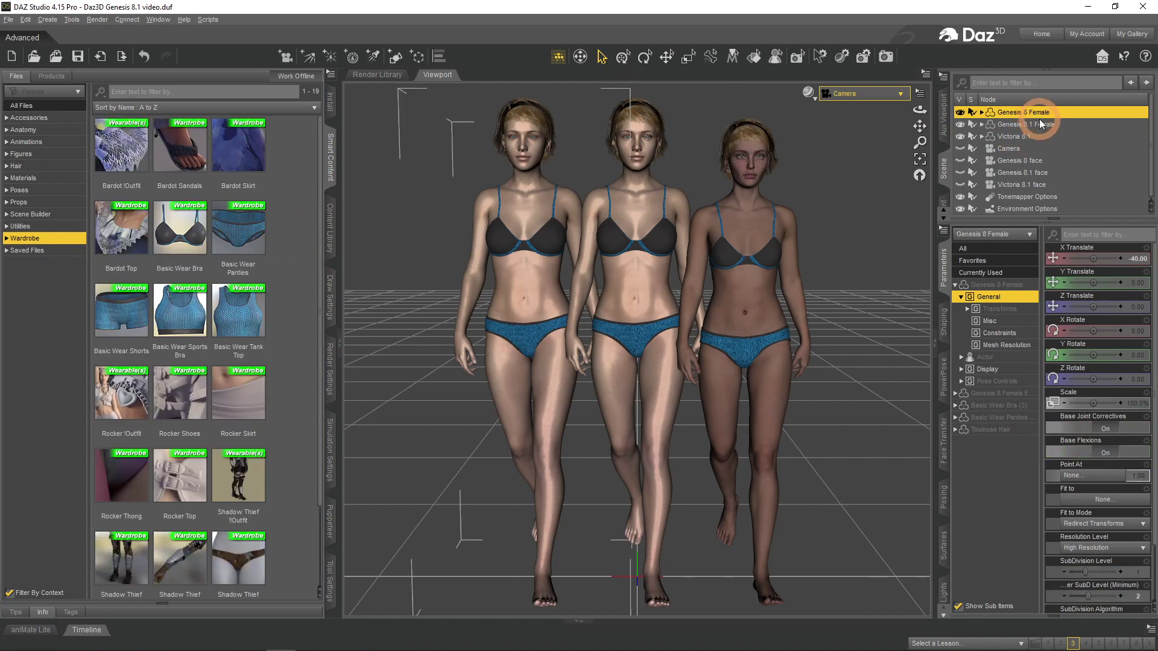
left_click(1038, 137)
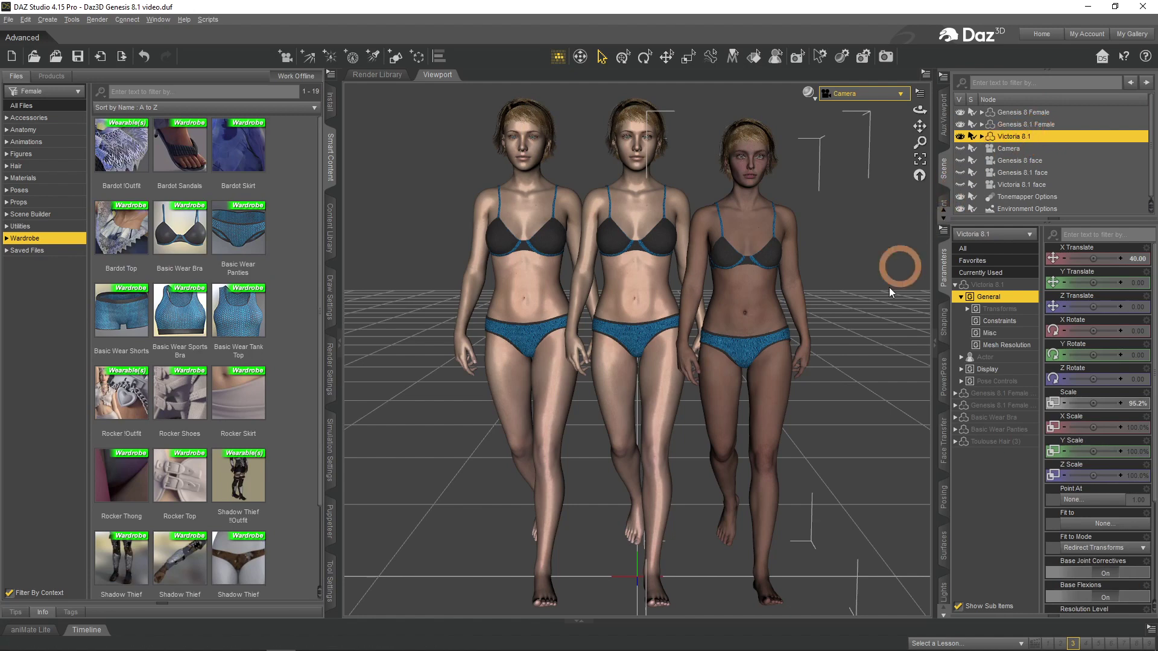
left_click(23, 280)
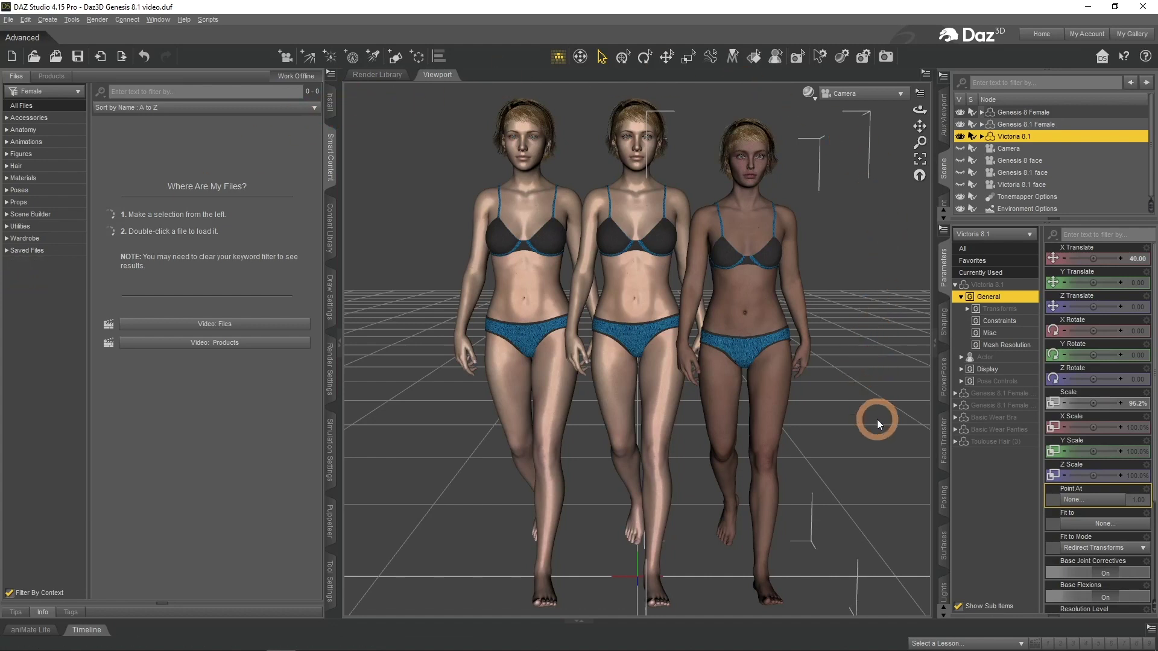
left_click(1037, 114)
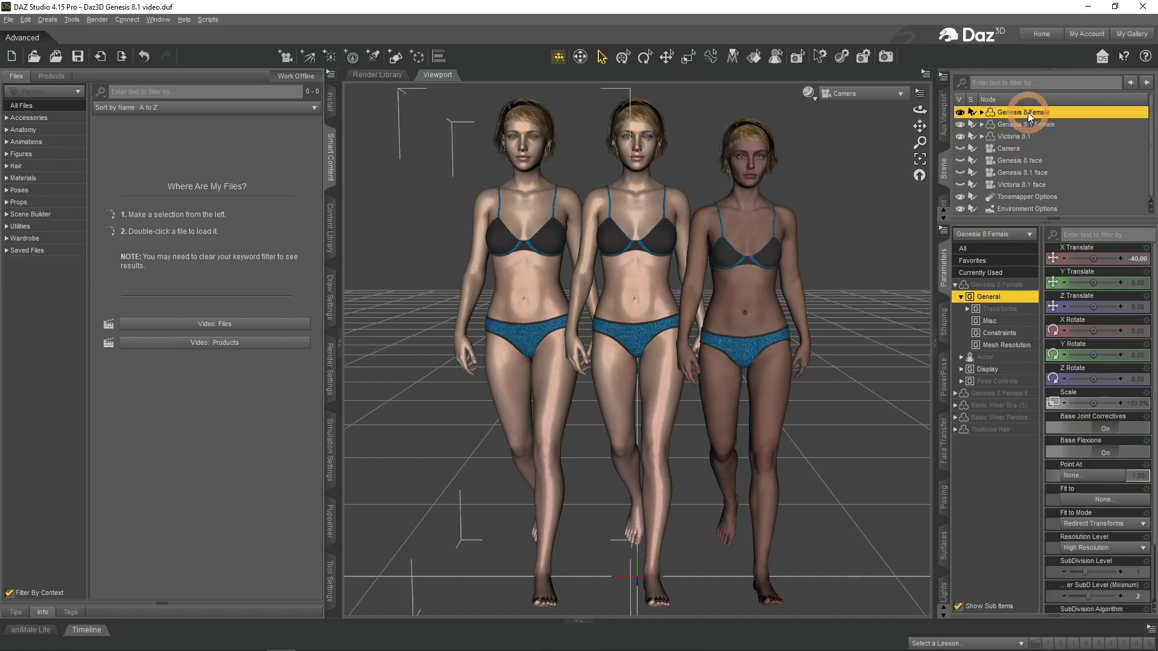
Step: Show Genesis 8 Female's head pose sliders through the Genesis 8 face camera
left_click(944, 506)
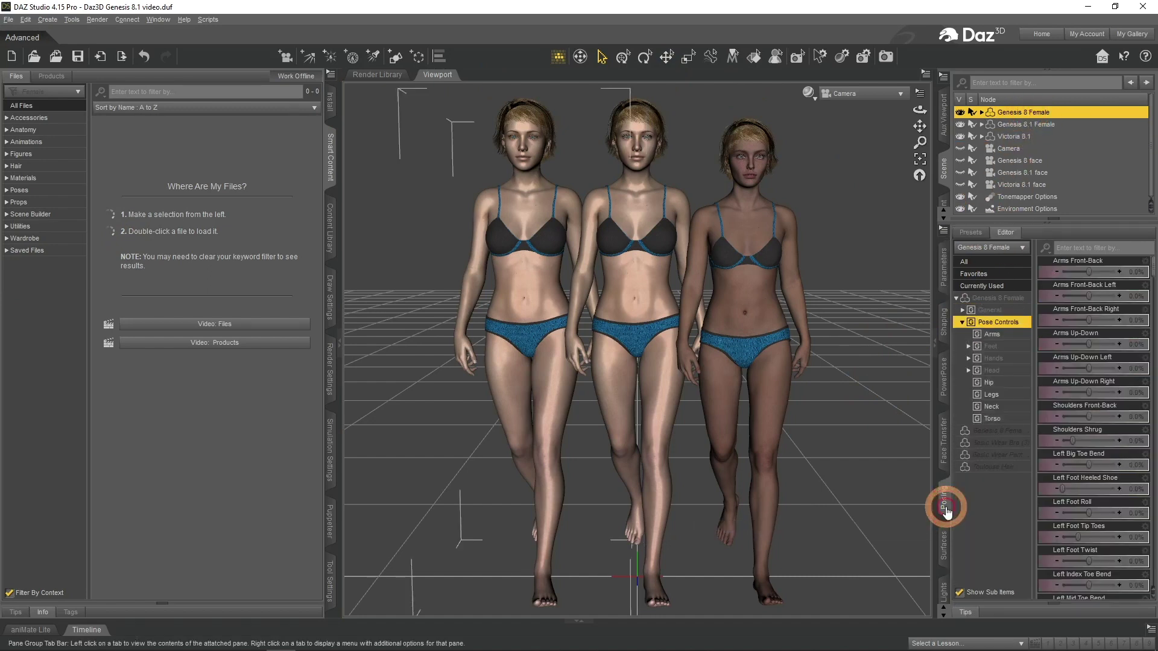
left_click(998, 323)
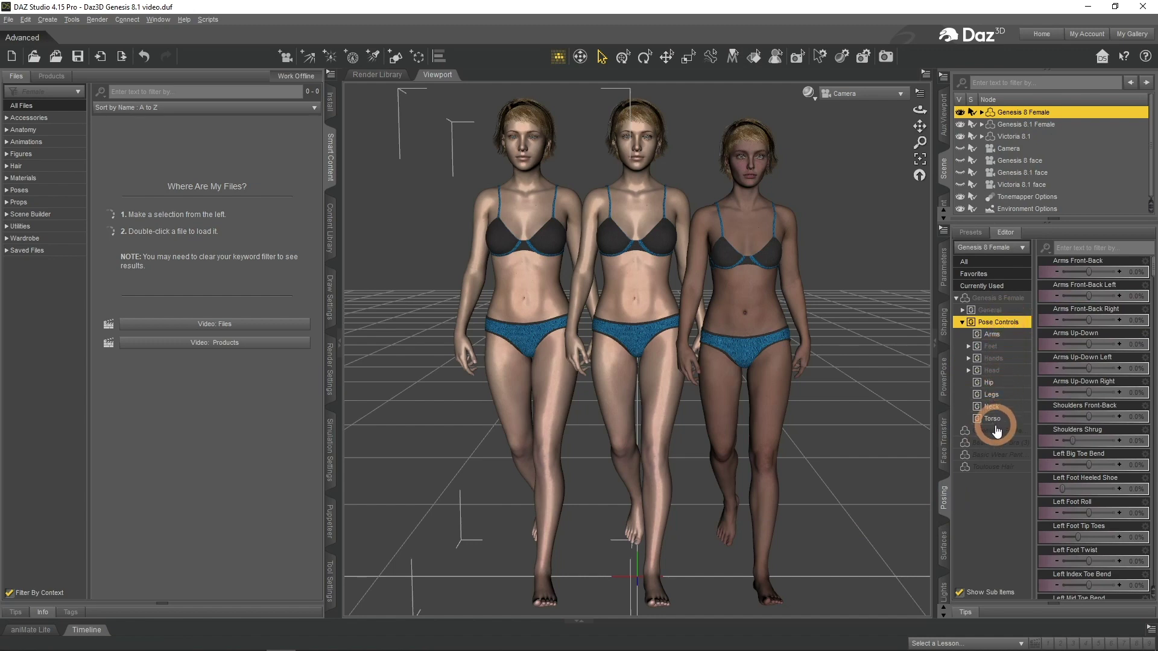
left_click(992, 370)
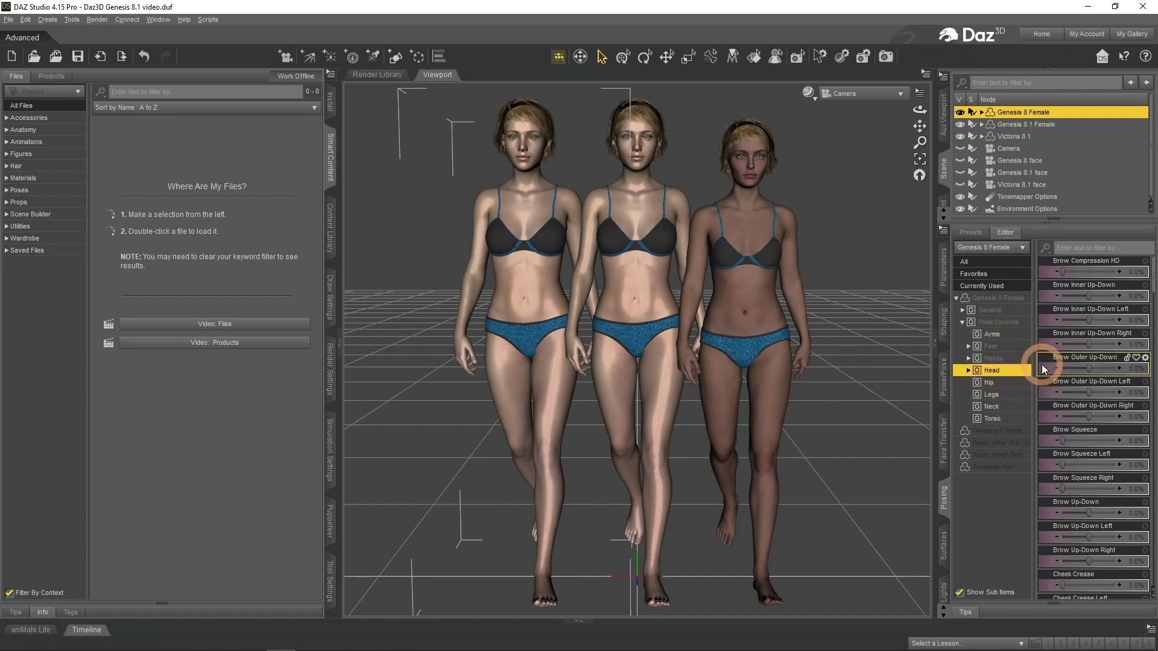
left_click(854, 94)
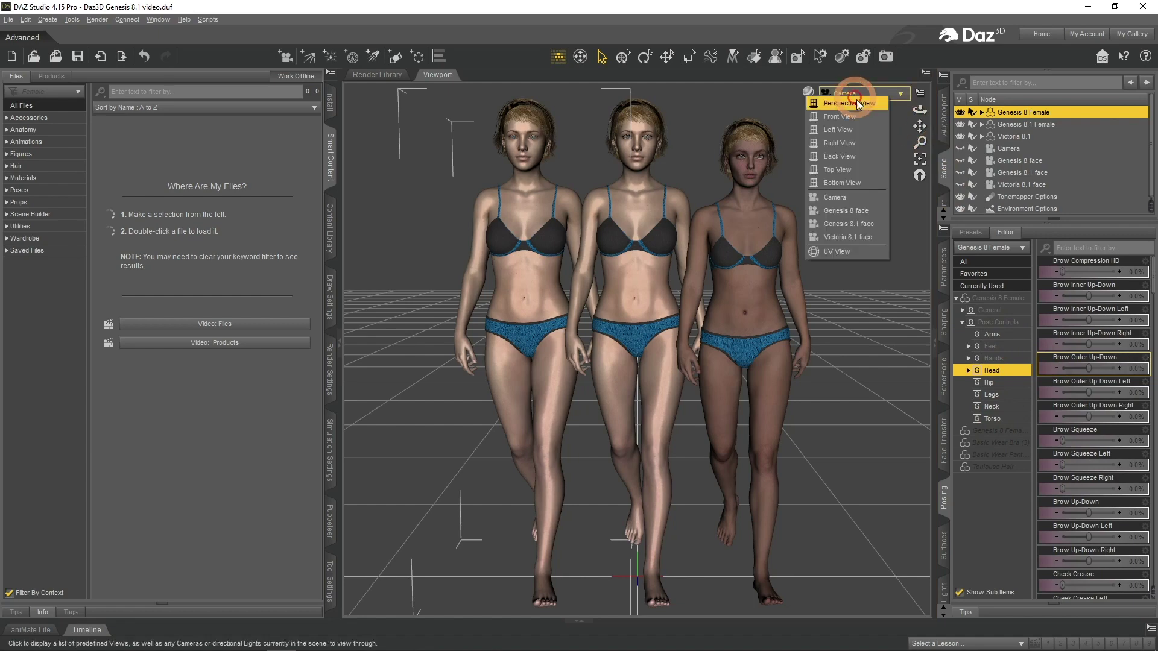
left_click(867, 209)
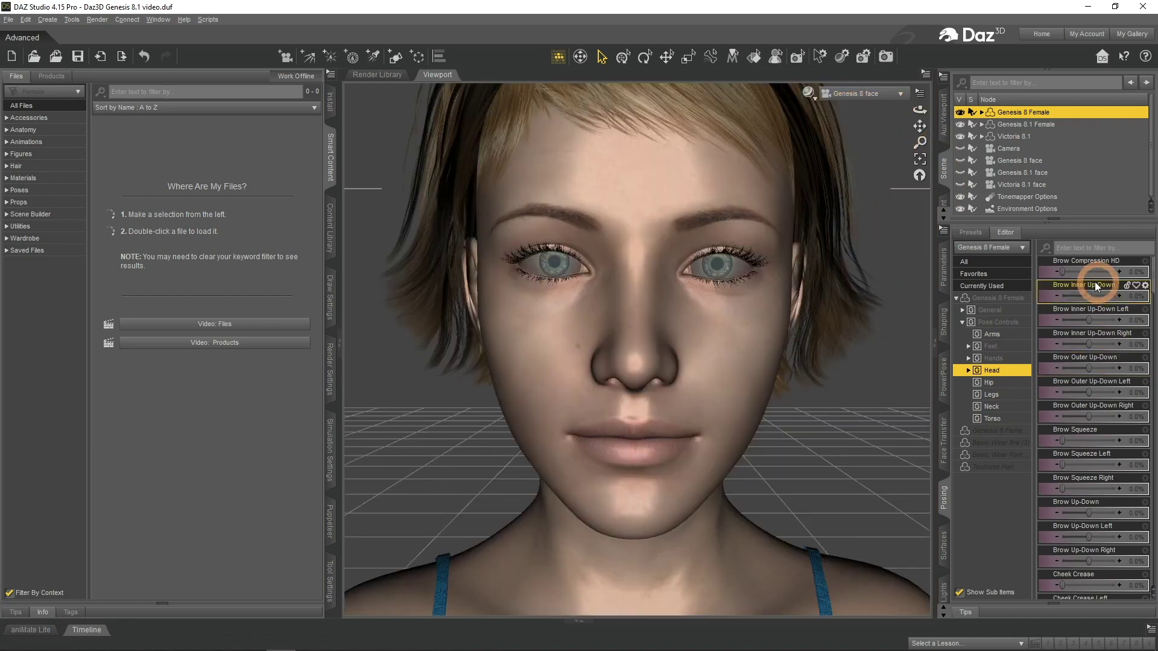
Step: Try the brow, cheek and jaw sliders, then set Angry HD to 100%
mouse_move(1061, 272)
left_mouse_down()
mouse_move(1084, 272)
mouse_move(1063, 272)
left_mouse_up()
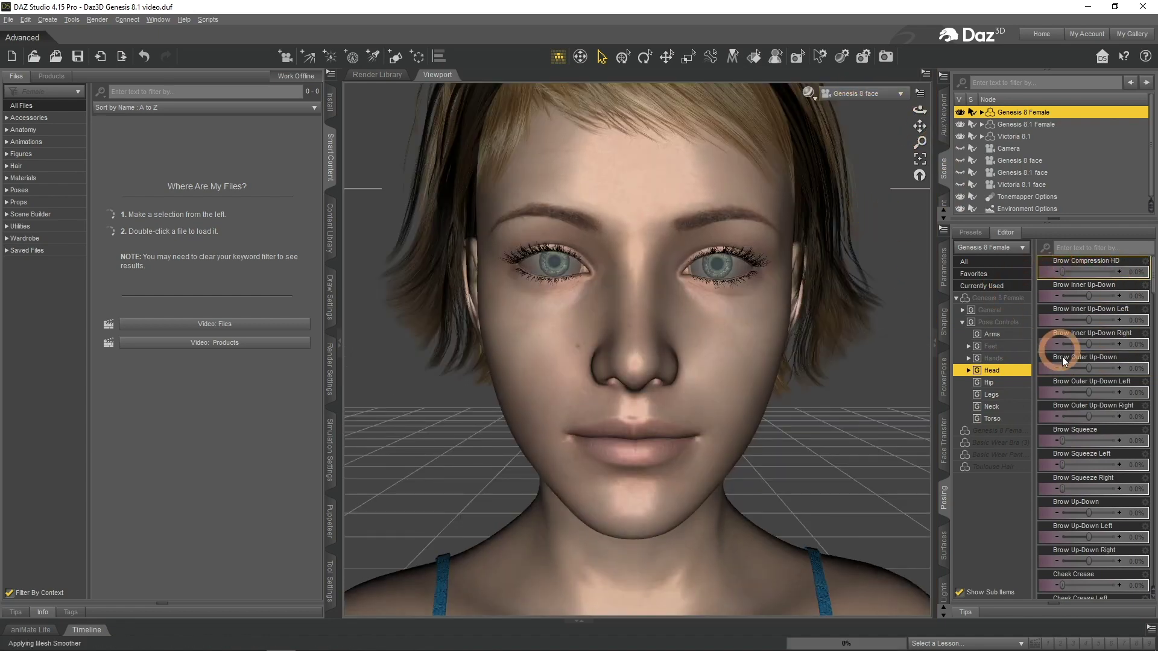
left_click_drag(1080, 440, 1044, 447)
scroll(1088, 452, "down", 3)
scroll(1087, 452, "down", 2)
key("ctrl+z")
scroll(1086, 478, "down", 8)
left_click_drag(1079, 465, 1029, 432)
scroll(1088, 450, "down", 6)
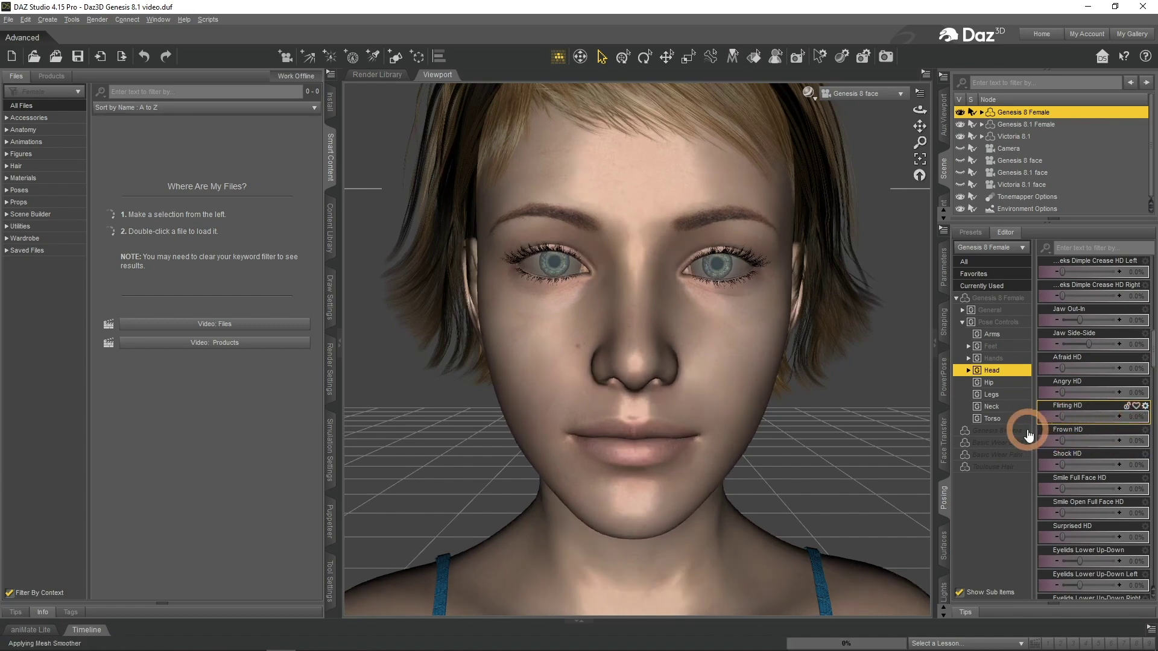
left_click_drag(1057, 392, 1115, 390)
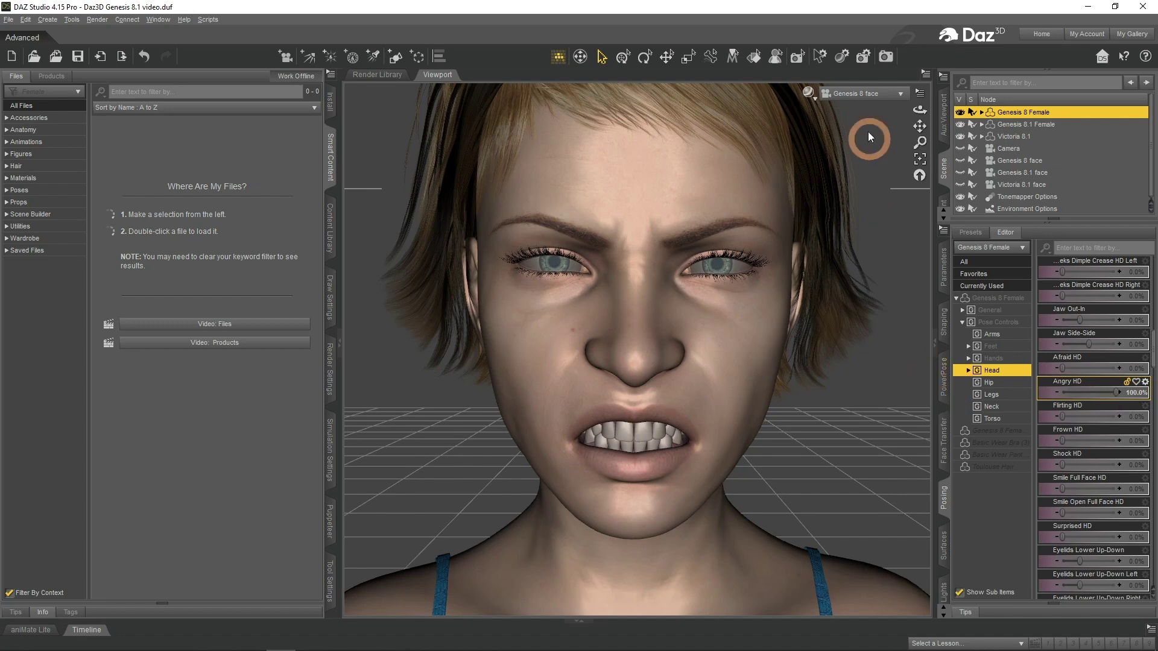
Step: Switch to the Genesis 8.1 face camera and select Genesis 8.1 Female
left_click(866, 95)
left_click(863, 225)
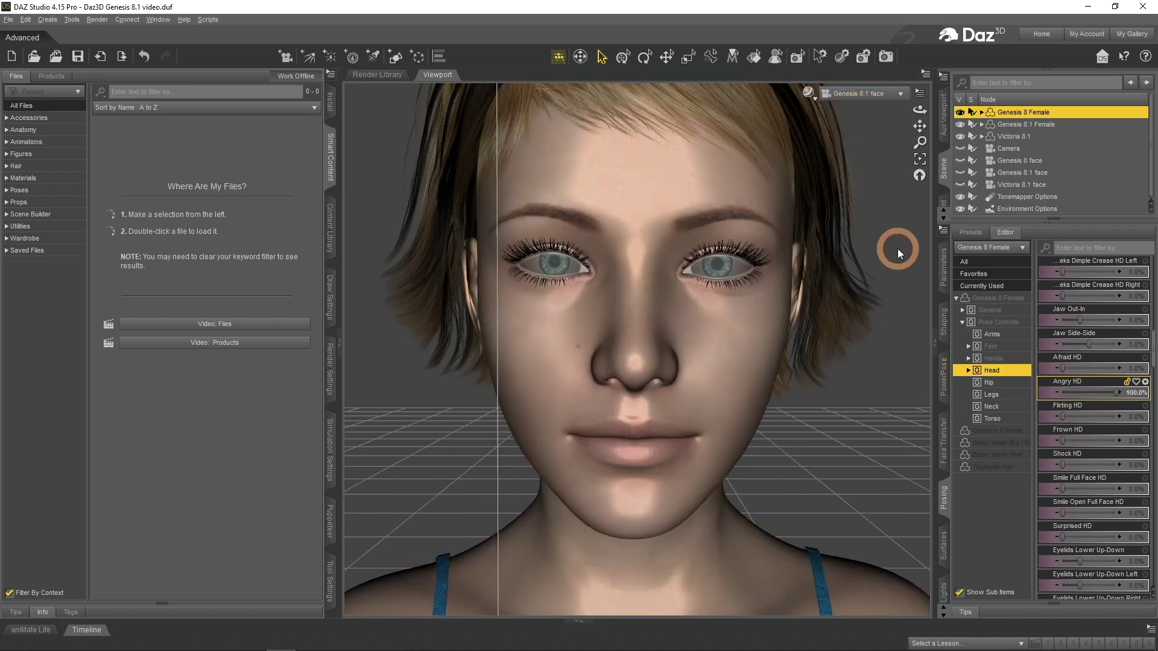
left_click(1029, 124)
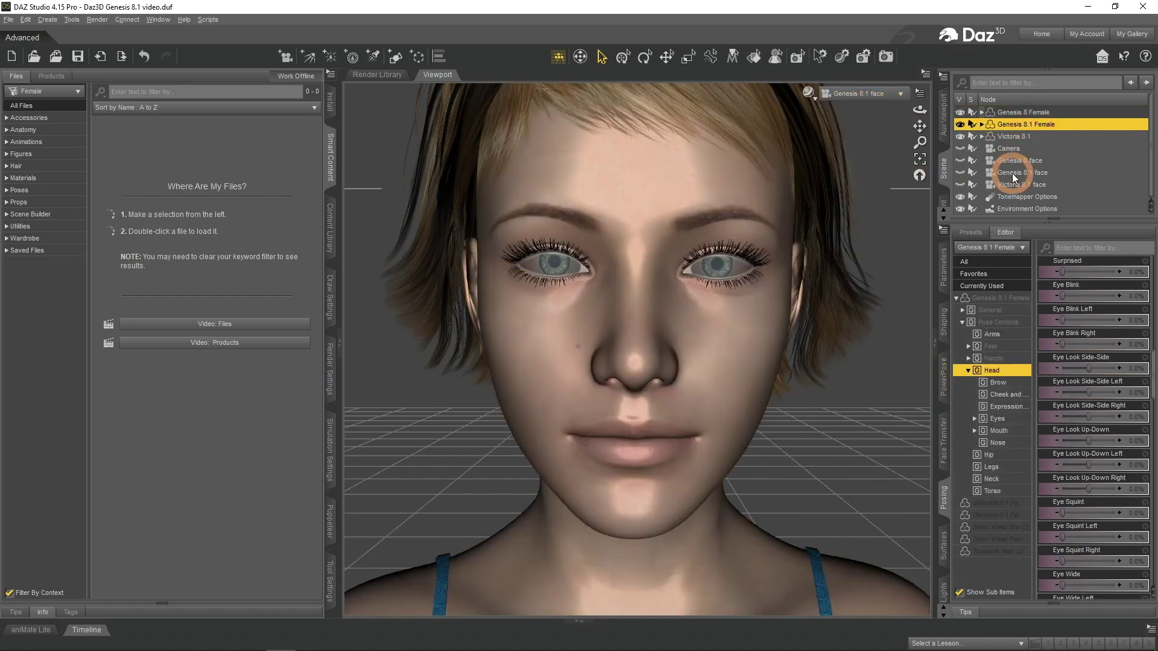
left_click_drag(1148, 337, 1152, 266)
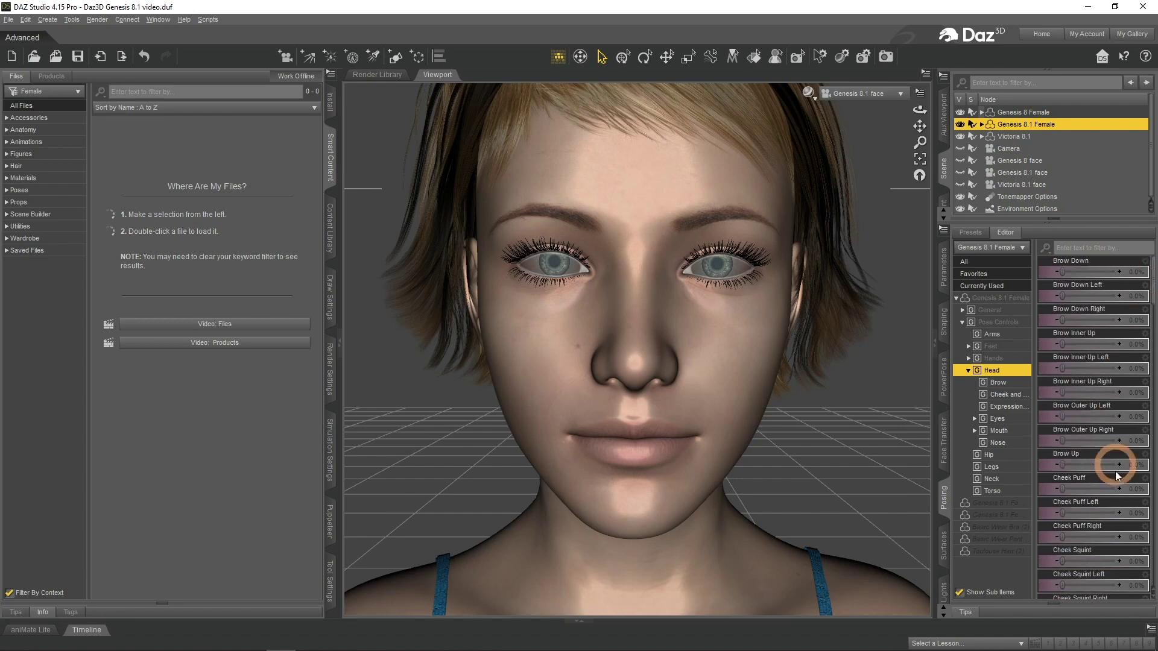
mouse_move(1065, 272)
left_mouse_down()
mouse_move(1116, 268)
mouse_move(1046, 273)
left_mouse_up()
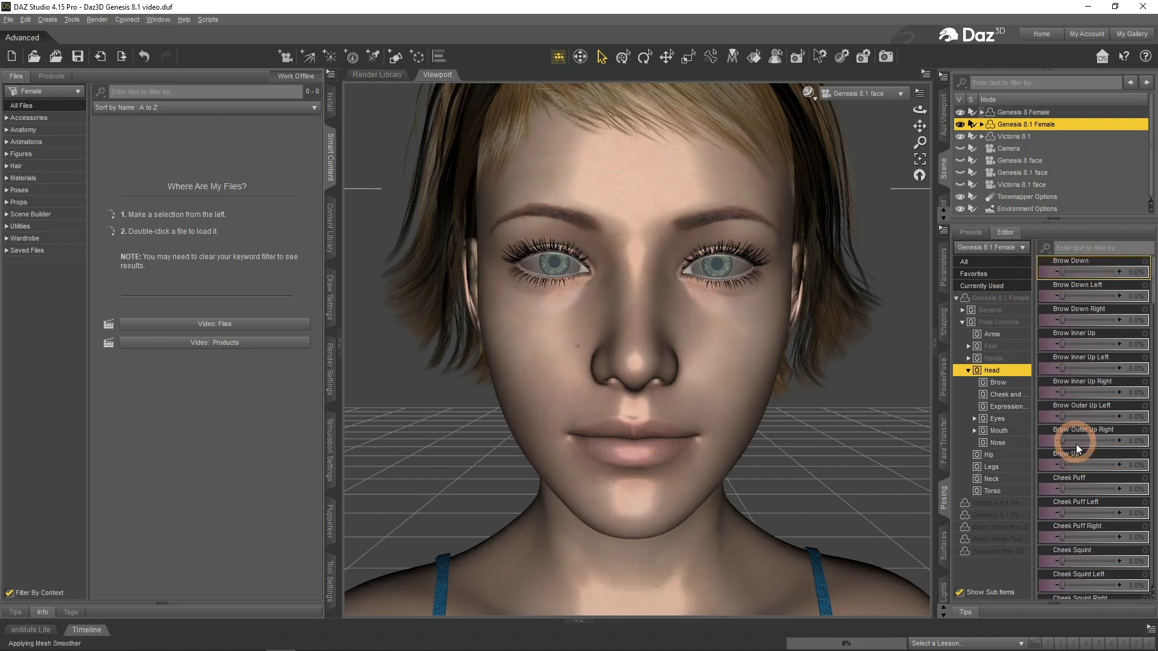
left_click_drag(1065, 465, 1139, 422)
scroll(1072, 510, "down", 1)
scroll(1073, 505, "down", 1)
scroll(1056, 500, "down", 3)
scroll(1071, 464, "down", 3)
scroll(1072, 454, "down", 1)
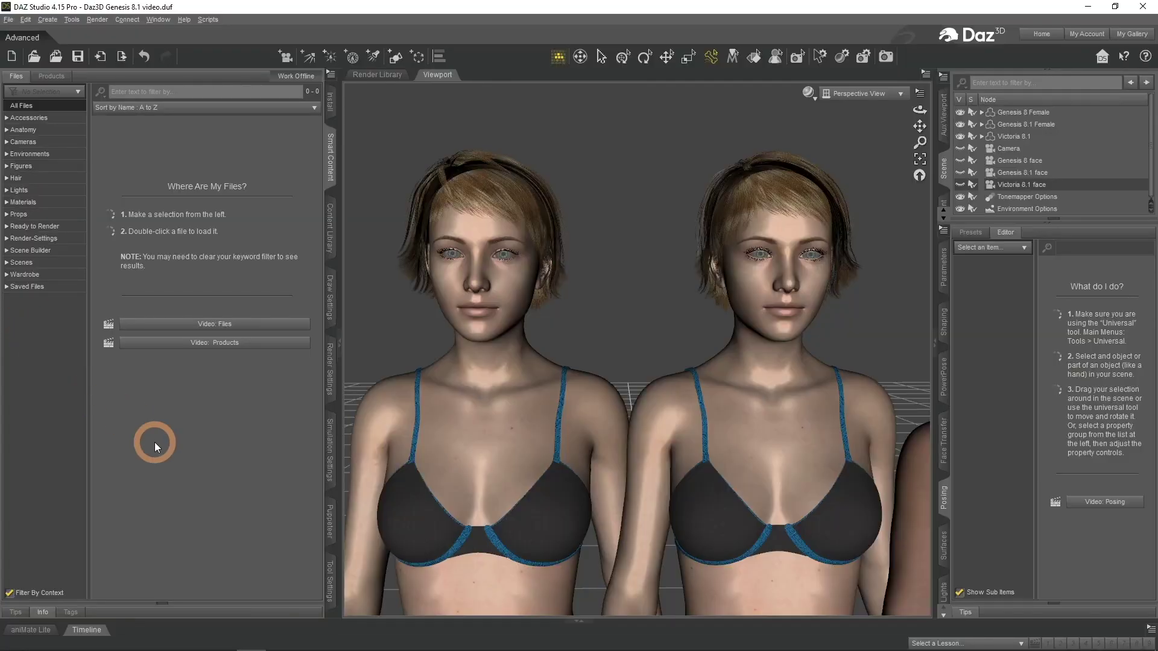
Step: Select the Genesis 8 and Genesis 8.1 face surfaces and show Genesis 8.1's surface presets
left_click(756, 59)
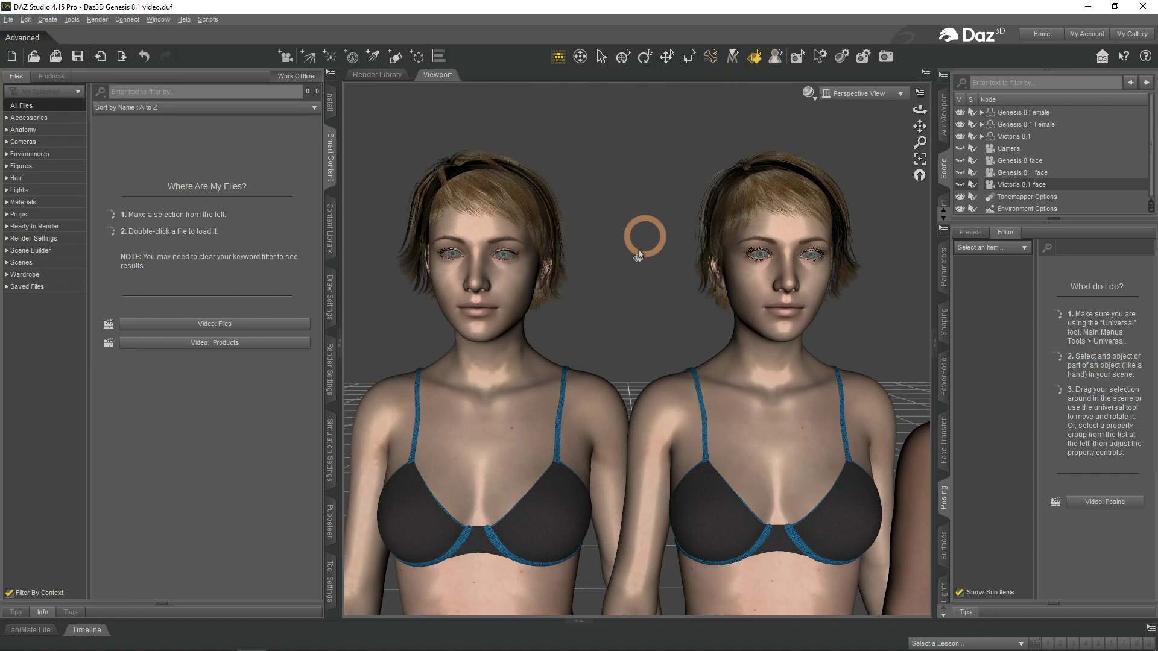
left_click(512, 298)
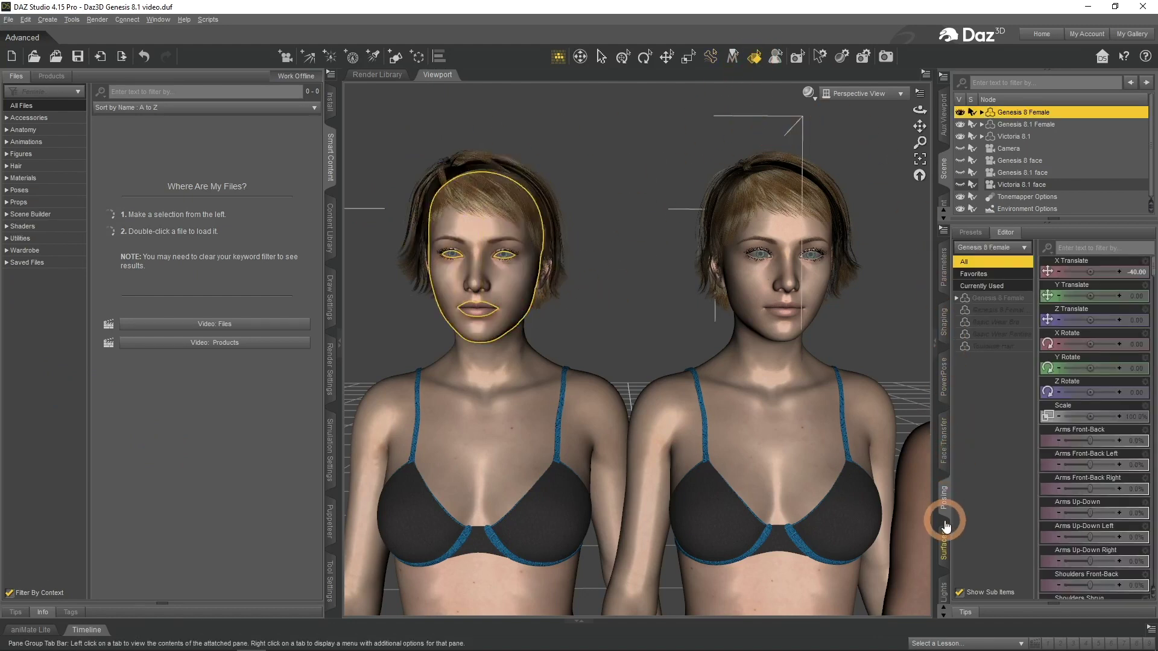
left_click(943, 548)
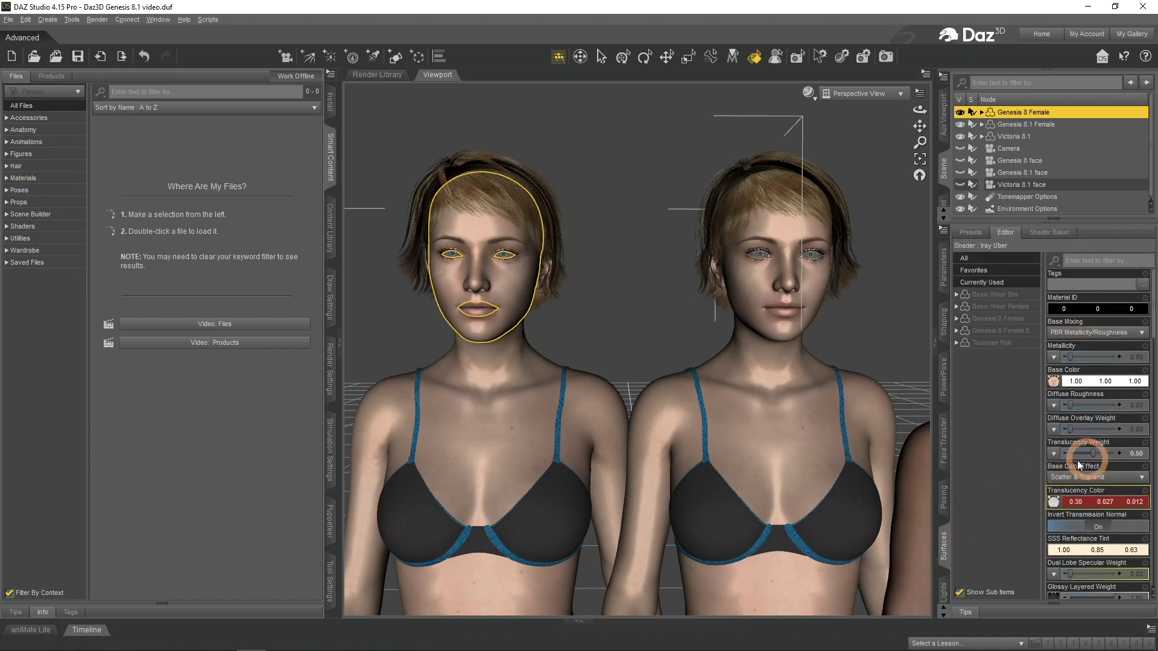
left_click(817, 302)
left_click(508, 302)
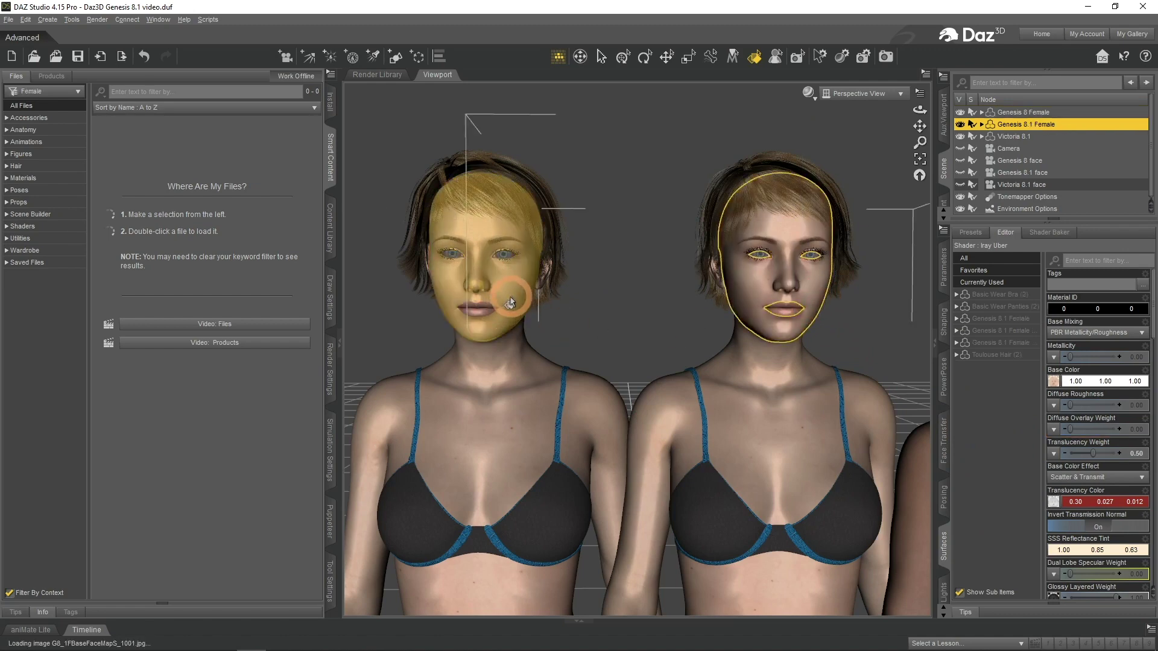
left_click(814, 299)
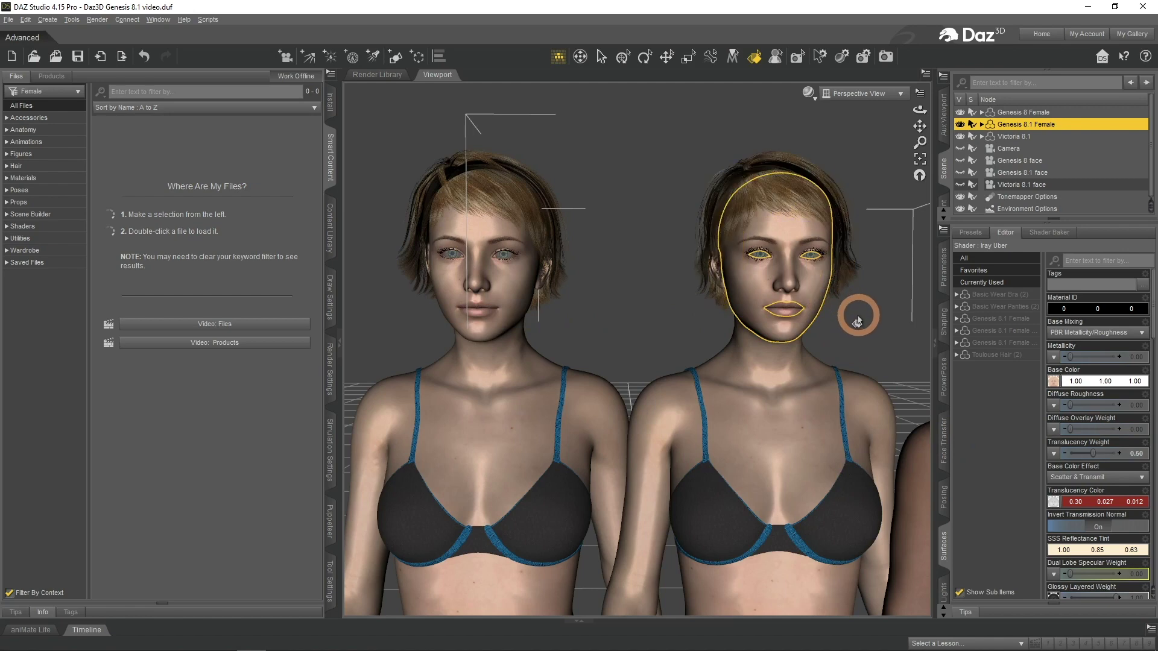
left_click(971, 233)
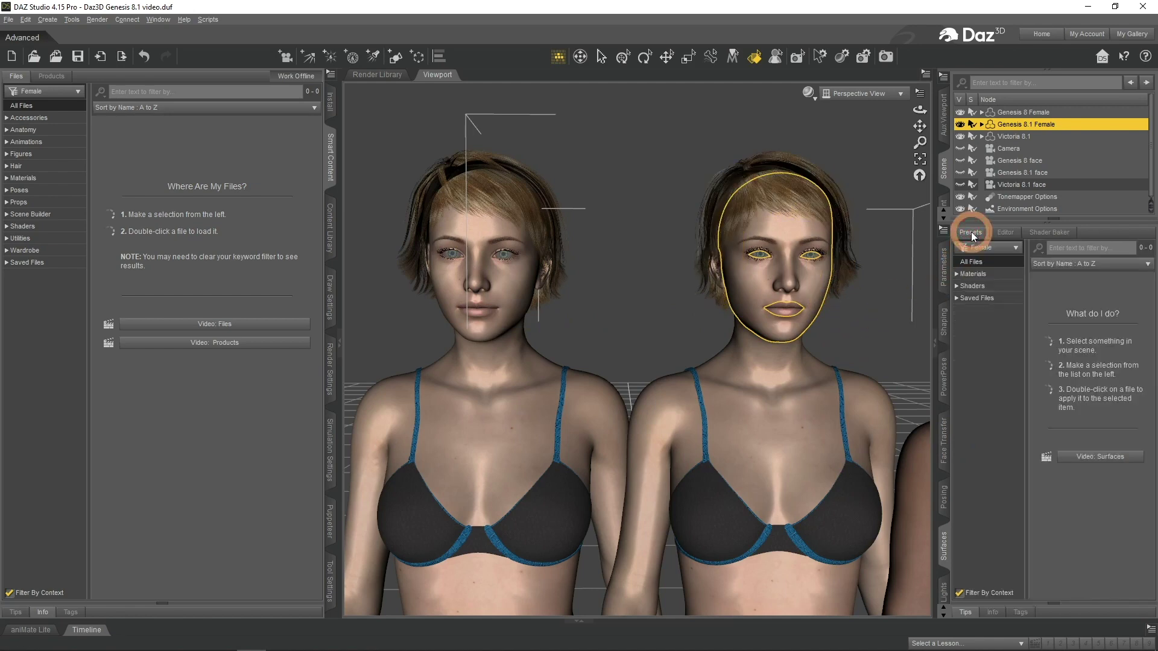
Step: Pick the Daz Iray PBRSkin thumbnail under Shaders > Iray in the surface presets
left_click(958, 286)
left_click(968, 323)
scroll(1080, 405, "down", 3)
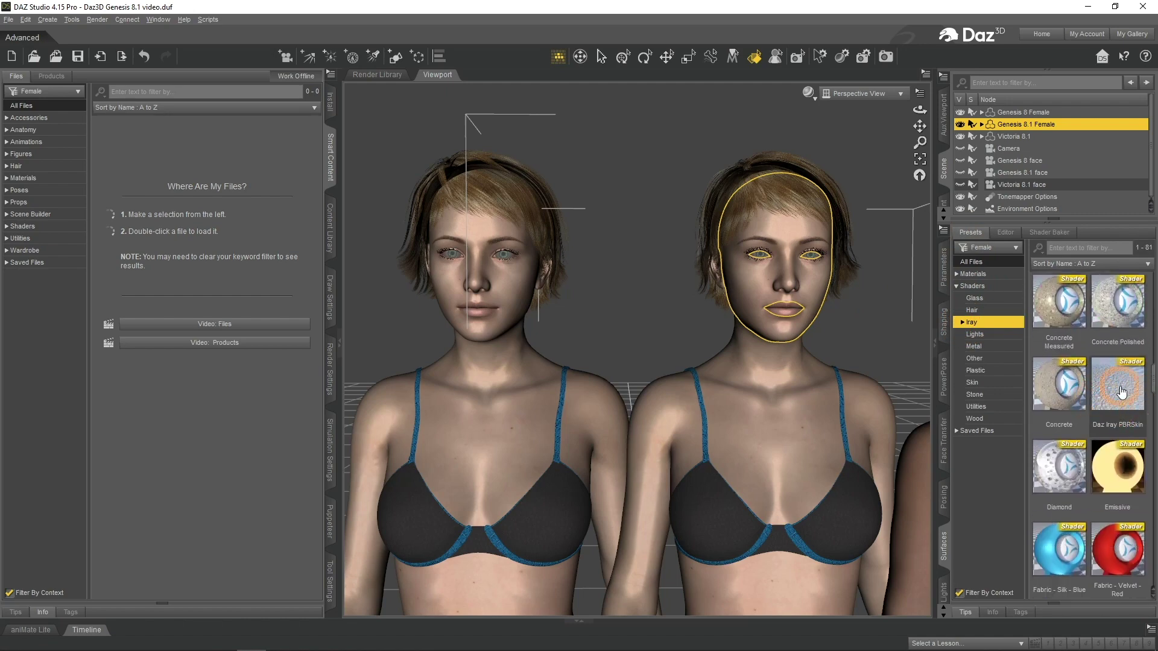
left_click(1114, 393)
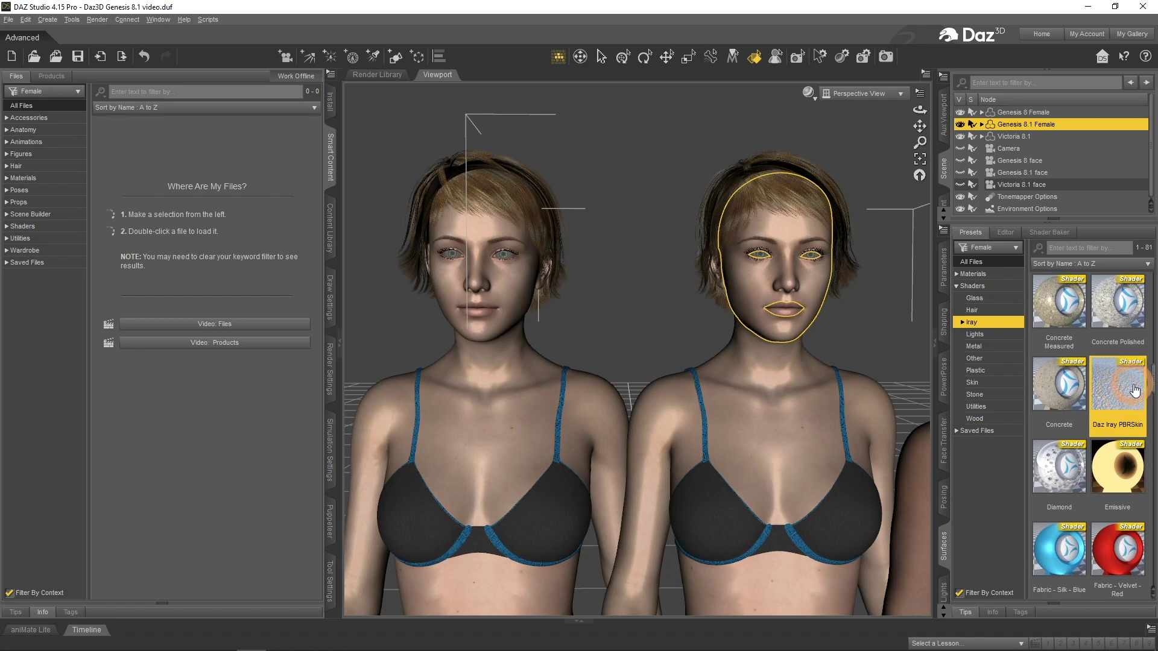
left_click(1005, 234)
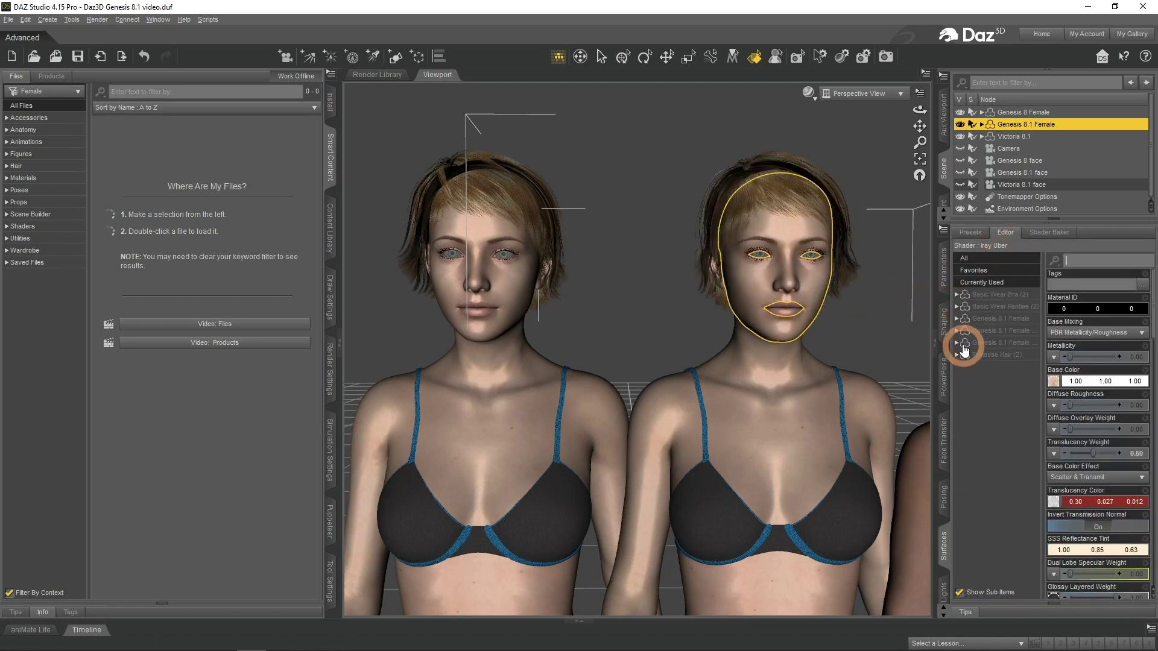
Step: Apply Daz Iray PBRSkin to Genesis 8.1 Female's Skin surface group
left_click(957, 319)
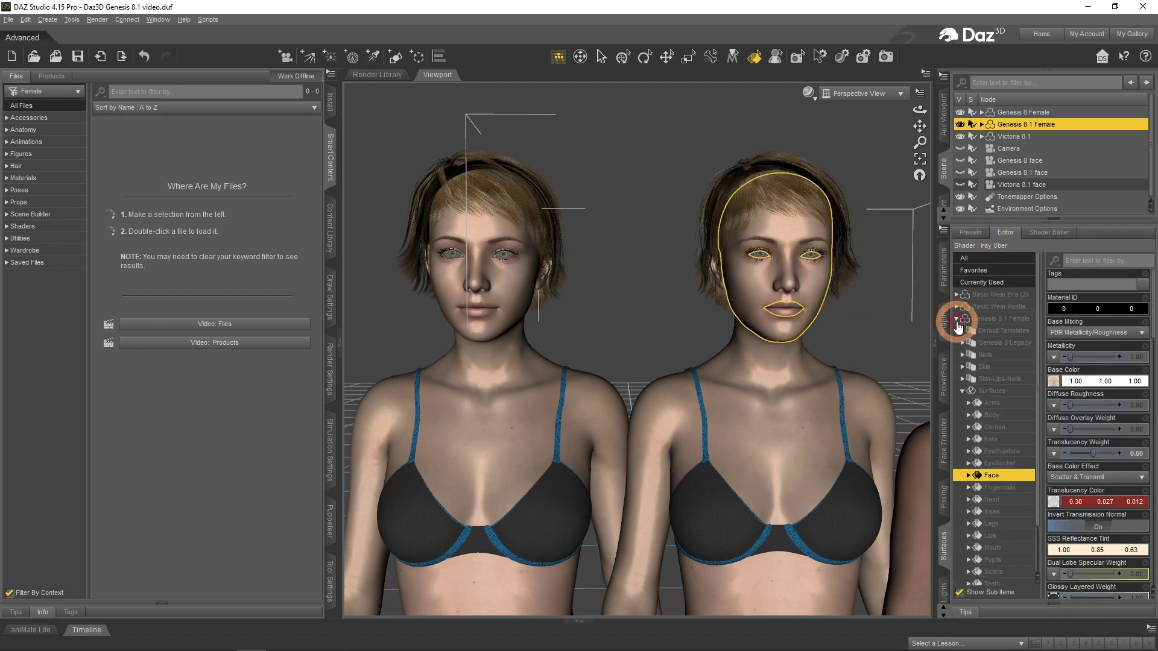
left_click(987, 373)
left_click(970, 233)
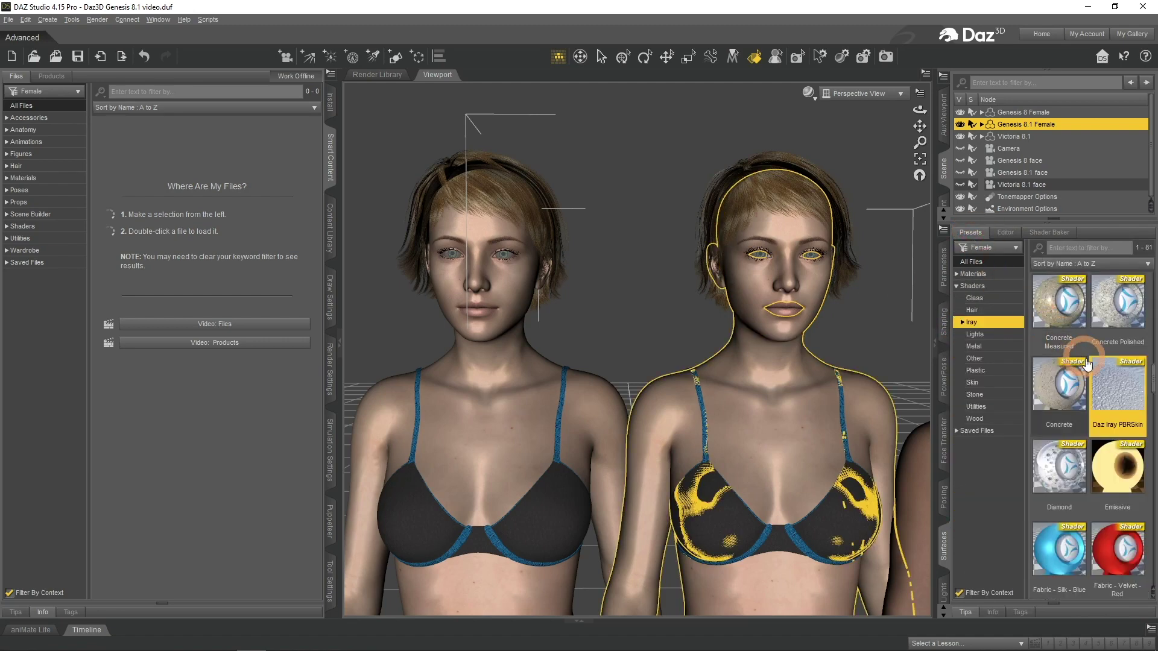
double_click(1110, 395)
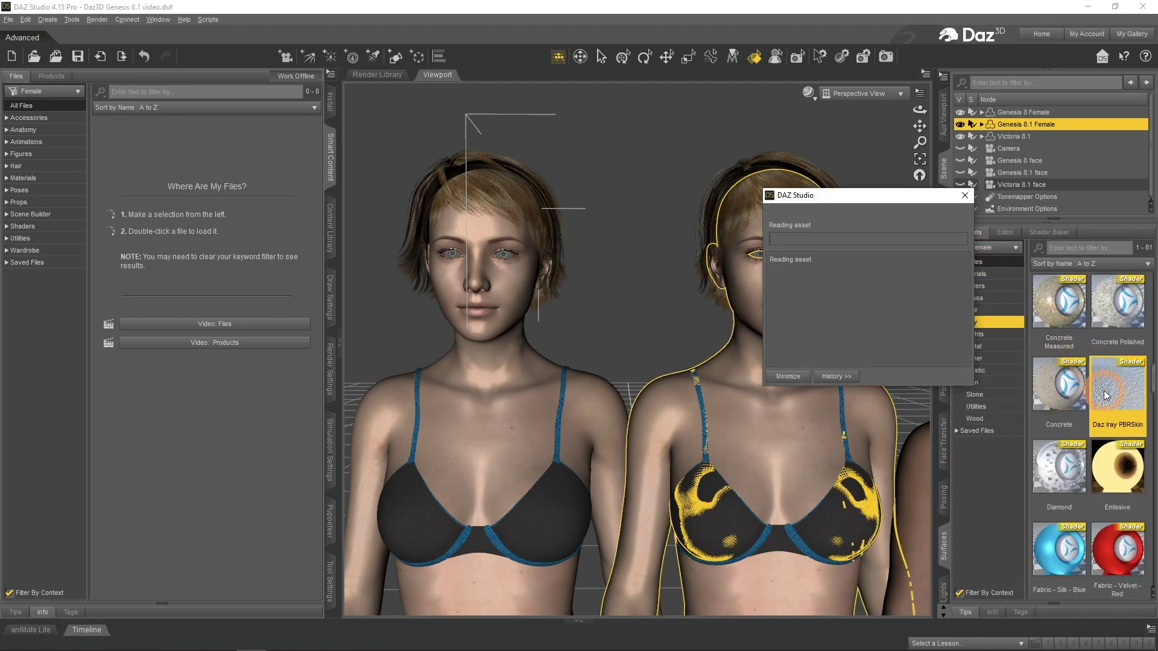
left_click(970, 425)
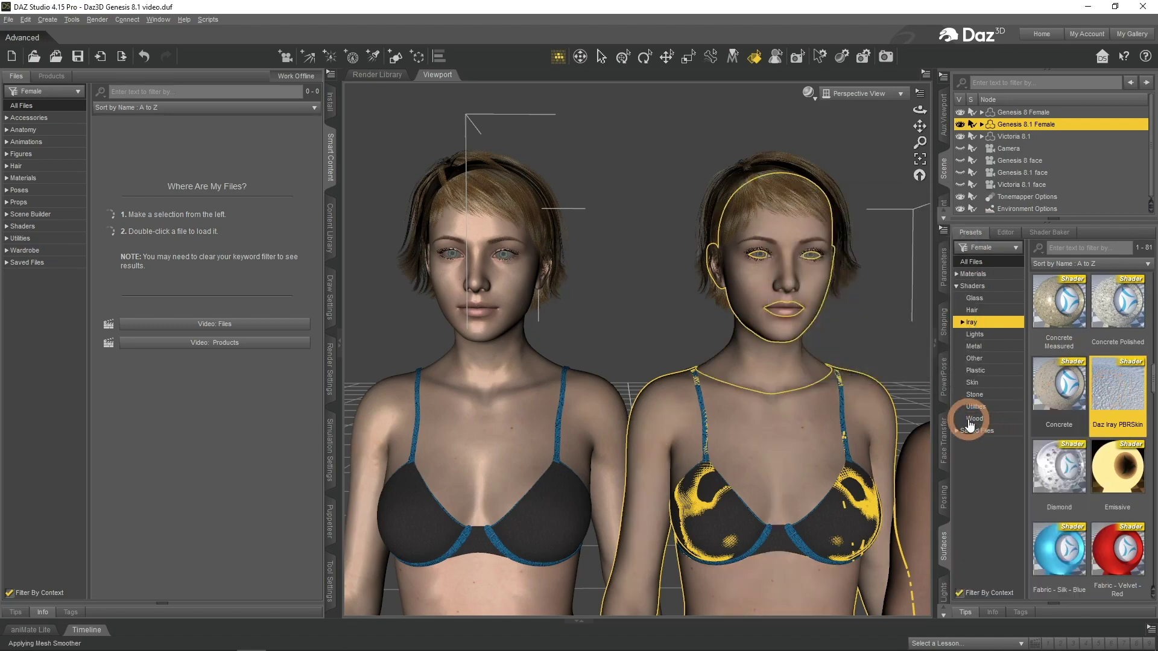
Step: Set the viewport DrawStyle to Filament (PBR) and clear the selection
left_click(809, 93)
left_click(828, 234)
left_click(876, 235)
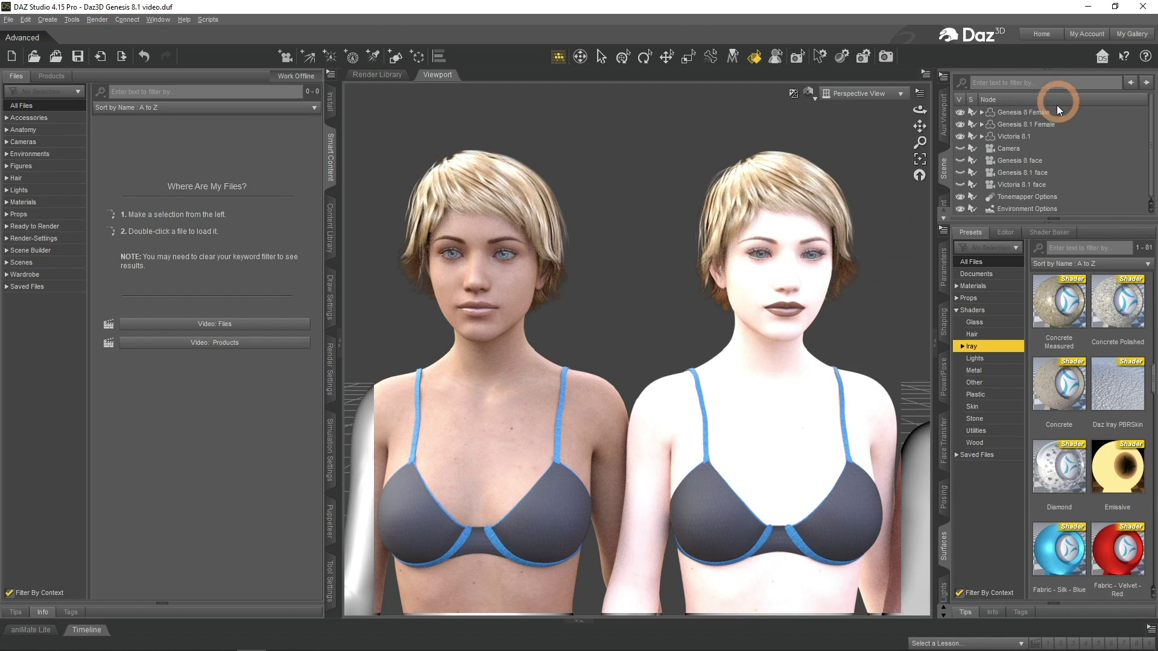
Step: Turn on Metallicity, Translucency, Dual Lobe Specular and Bump for Genesis 8.1's skin
left_click(1050, 124)
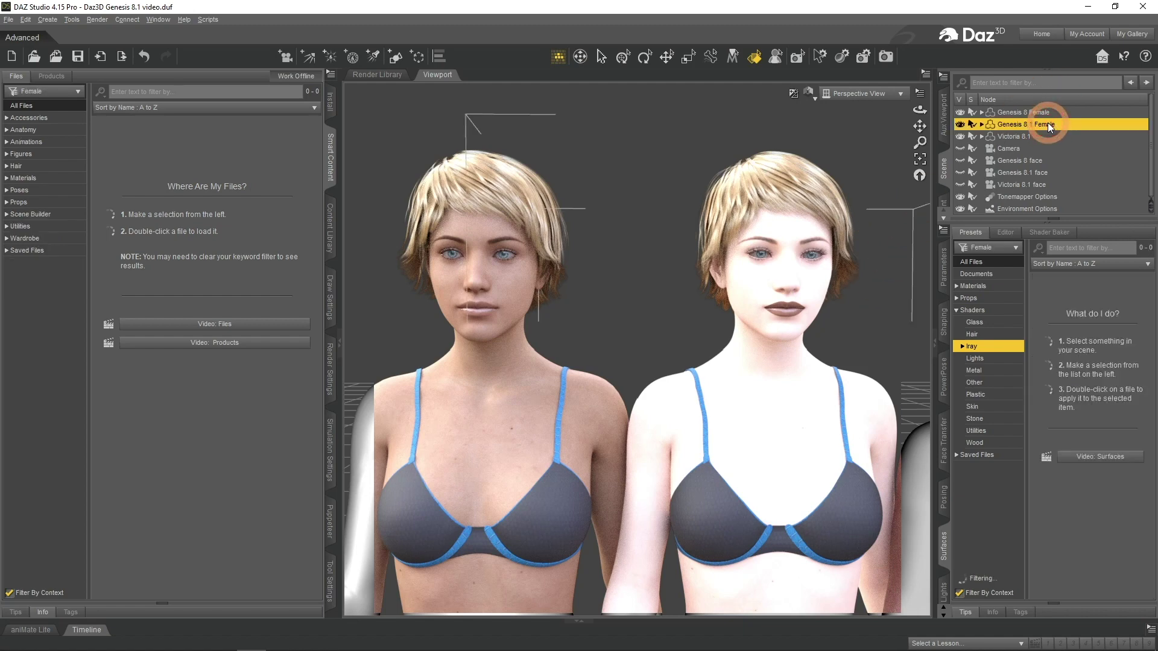
left_click(1013, 234)
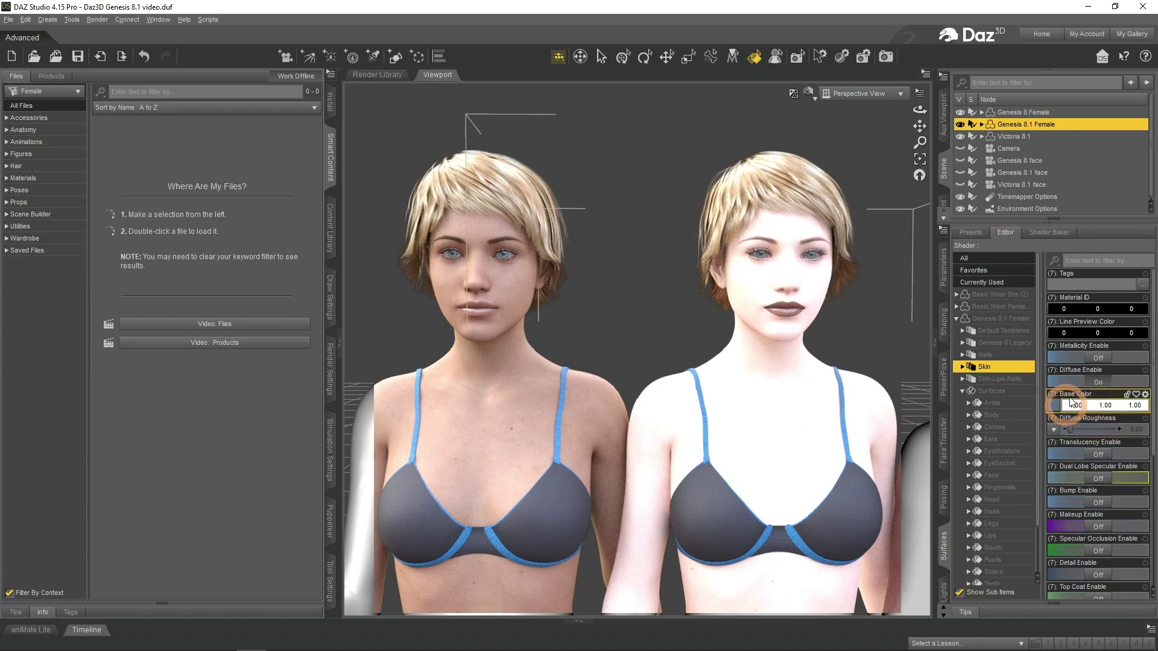
left_click(1113, 357)
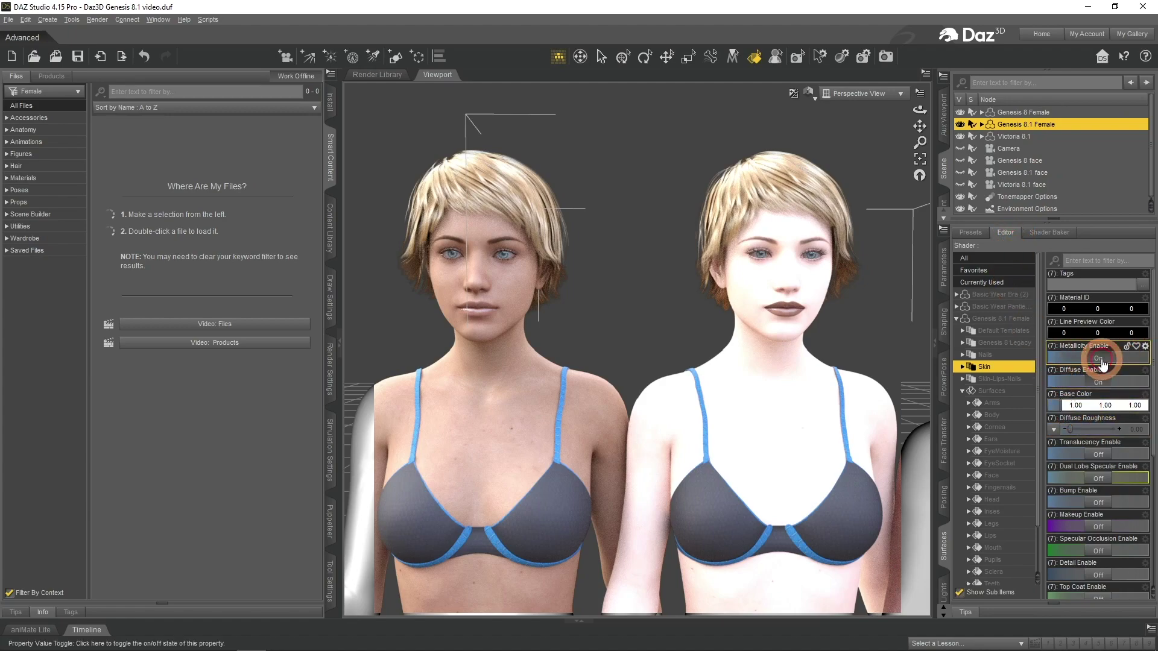
left_click(1102, 479)
left_click(1104, 500)
scroll(1103, 489, "down", 3)
left_click(1097, 467)
Step: Enable Specular Occlusion, Detail, Top Coat, Metallic Flakes and Transmission, then deselect to view
left_click(1102, 372)
left_click(1098, 406)
scroll(1099, 447, "down", 3)
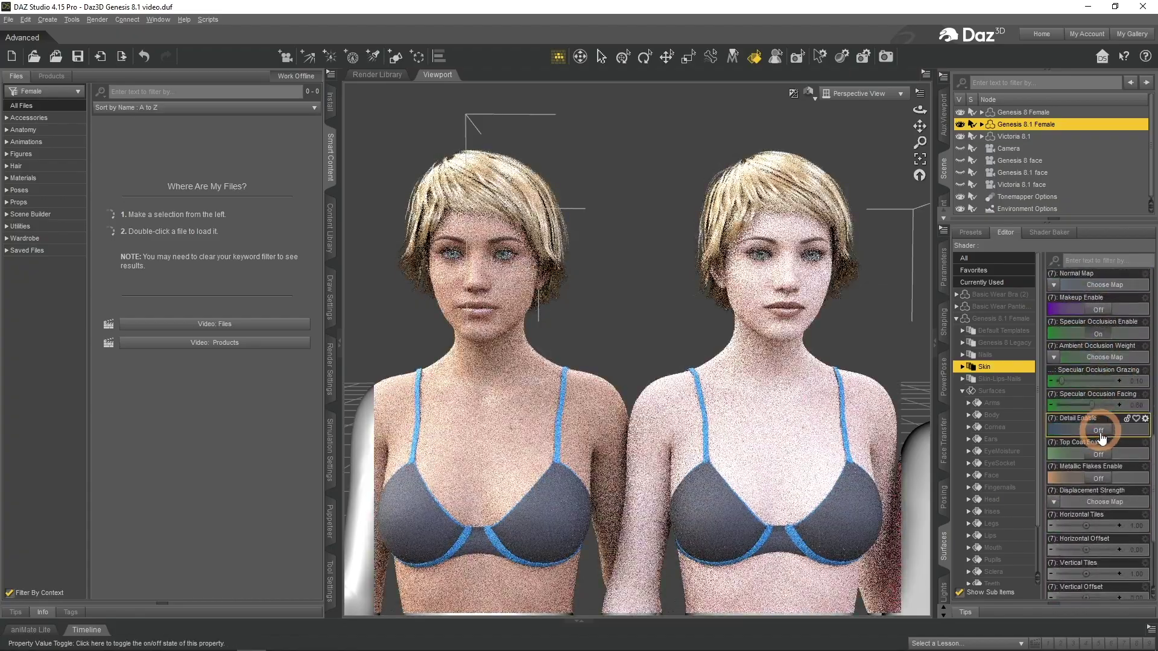
left_click(1099, 431)
left_click(1096, 491)
scroll(1096, 491, "down", 6)
left_click(1098, 500)
scroll(1098, 503, "down", 5)
scroll(1098, 503, "down", 3)
left_click(1097, 521)
scroll(1096, 519, "down", 3)
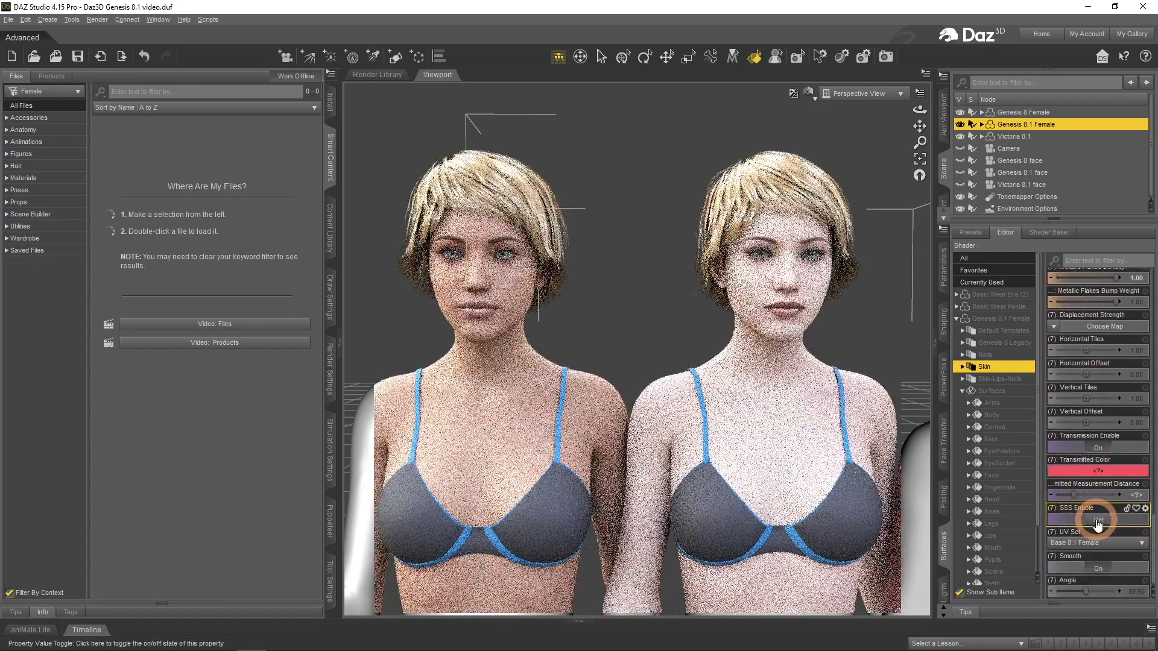
left_click(880, 346)
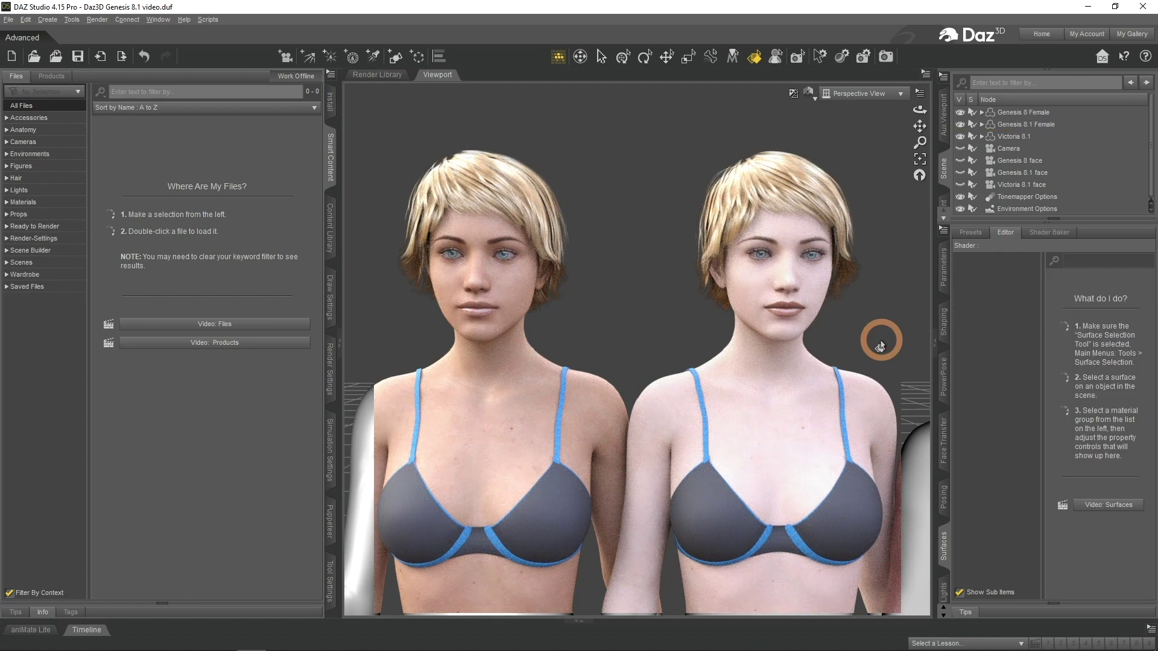
Step: Set the Skin surfaces' Base Color to a warm cream of 1.00, 0.82, 0.57
left_click(1045, 125)
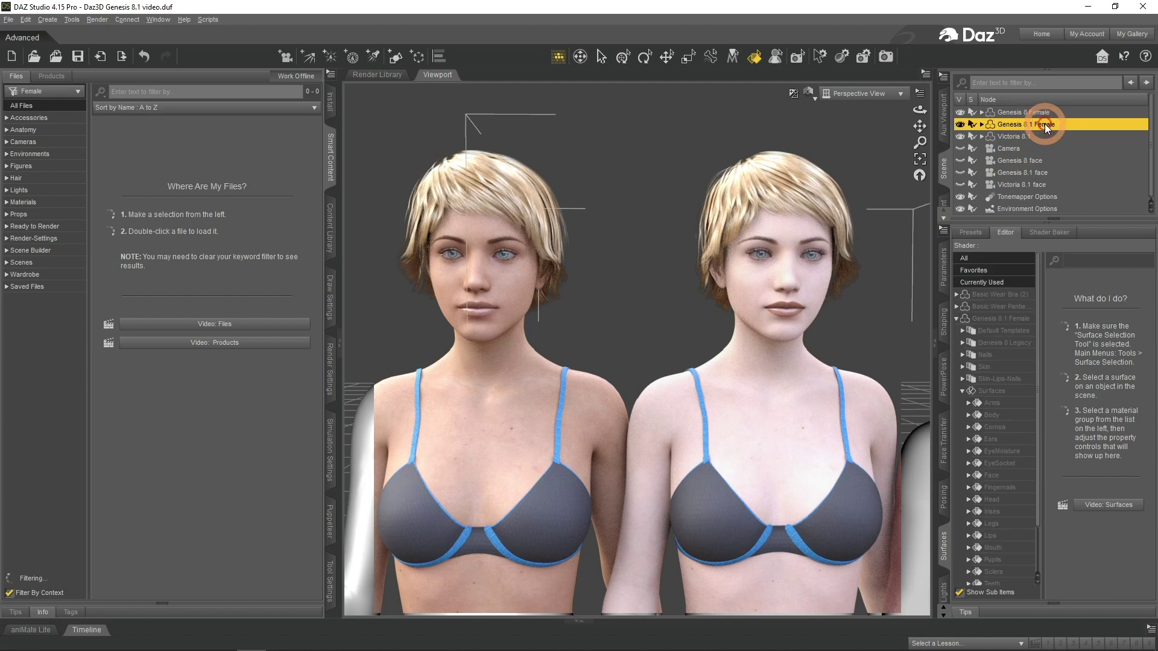
left_click(990, 367)
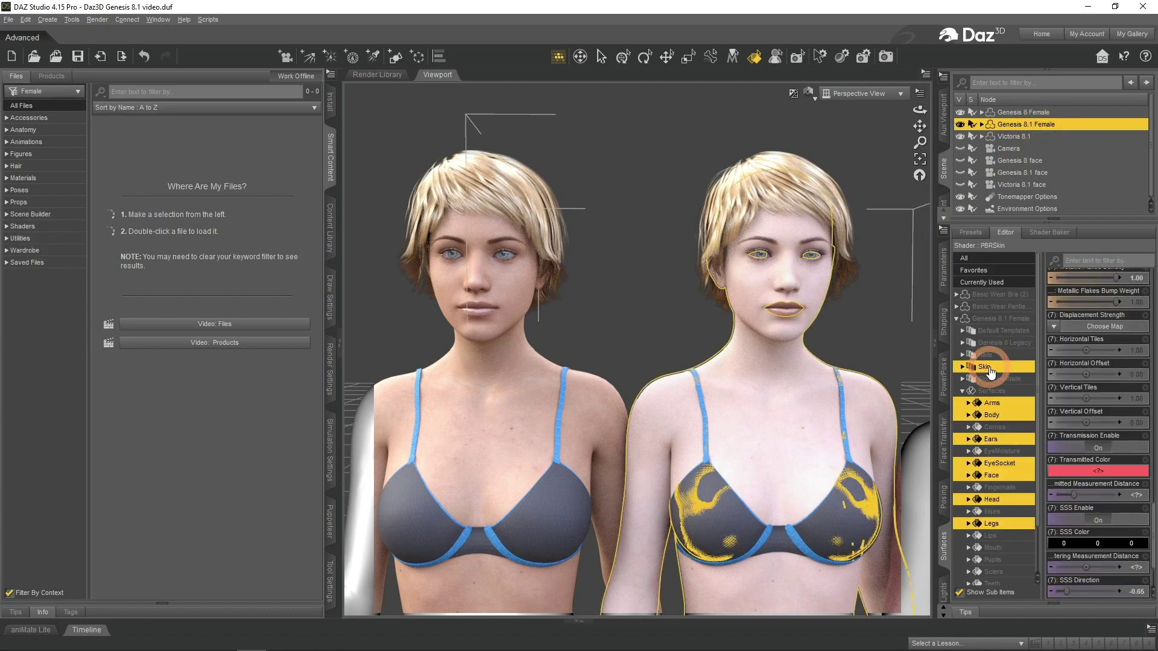
scroll(1102, 407, "down", 10)
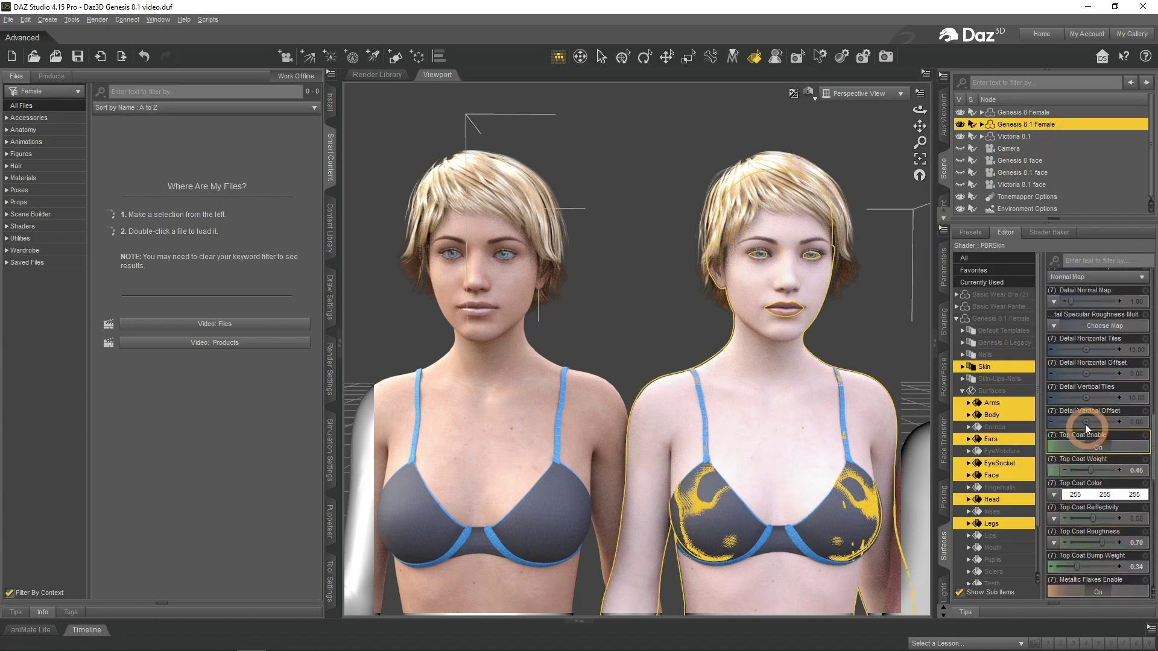
scroll(1133, 434, "up", 10)
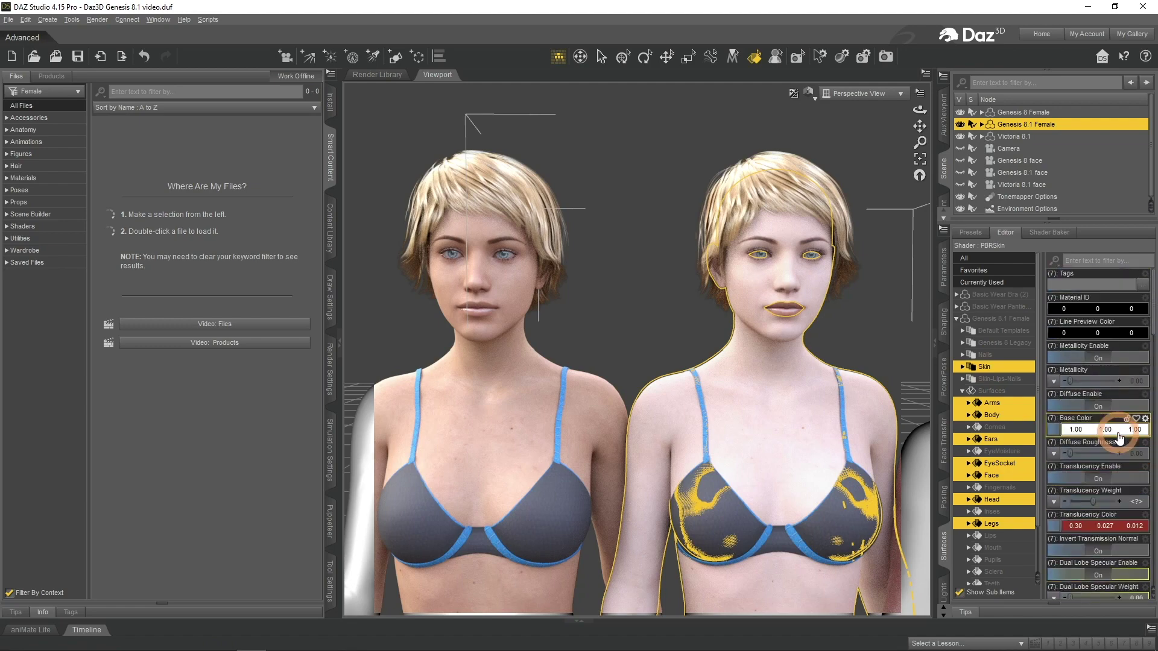
left_click(1112, 429)
left_click(692, 346)
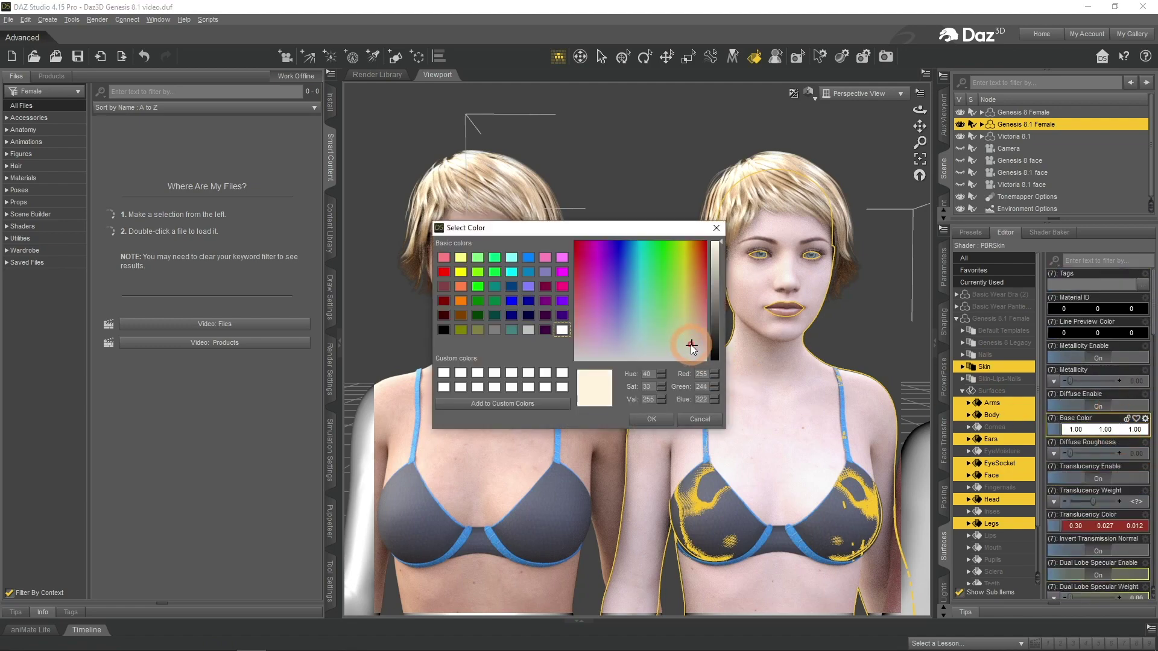
left_click(690, 344)
left_click(652, 419)
left_click(1116, 429)
left_click(691, 336)
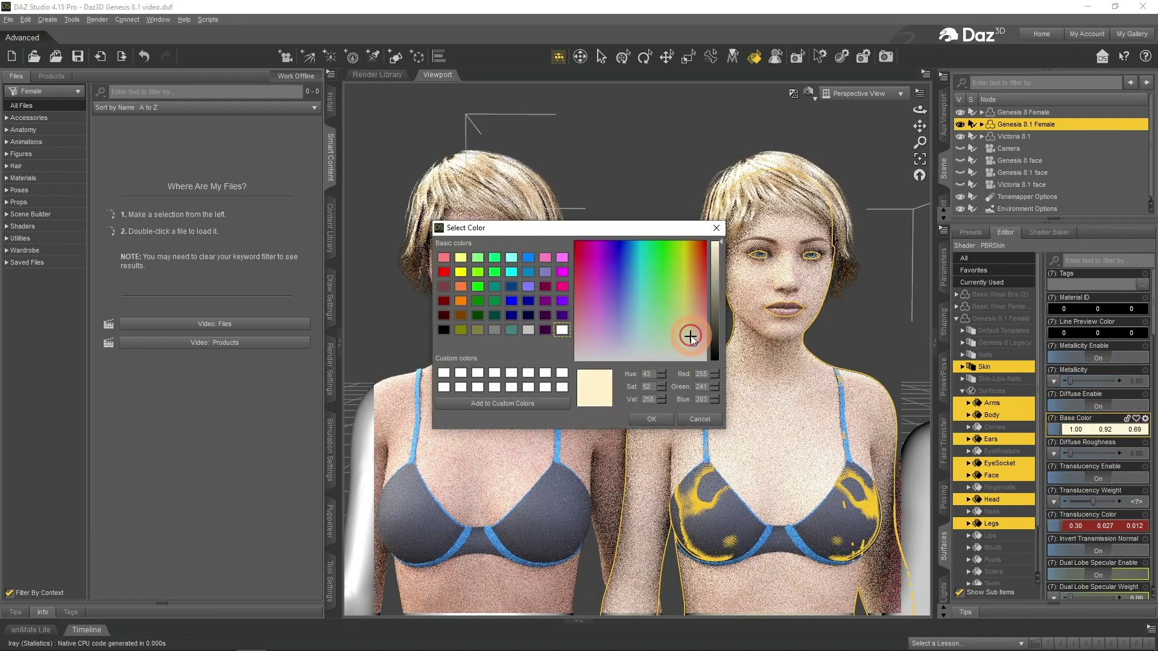
left_click(662, 418)
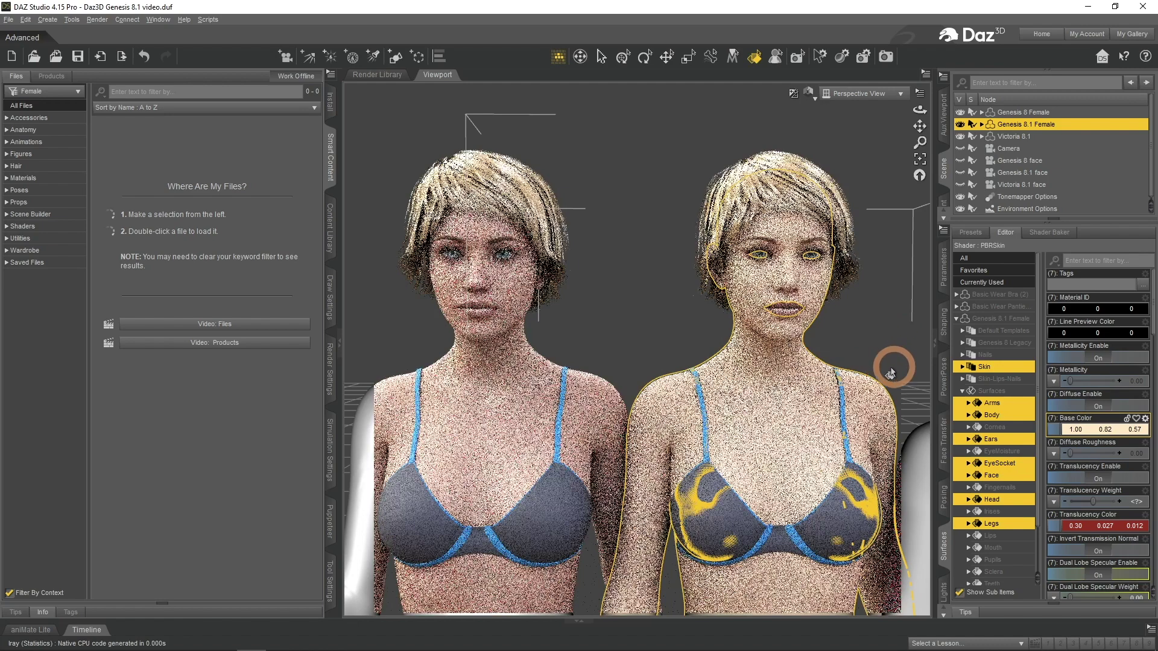
Step: Confirm the skin's Translucency Color unchanged and deselect to see the render
left_click(1116, 525)
left_click(652, 419)
left_click(884, 340)
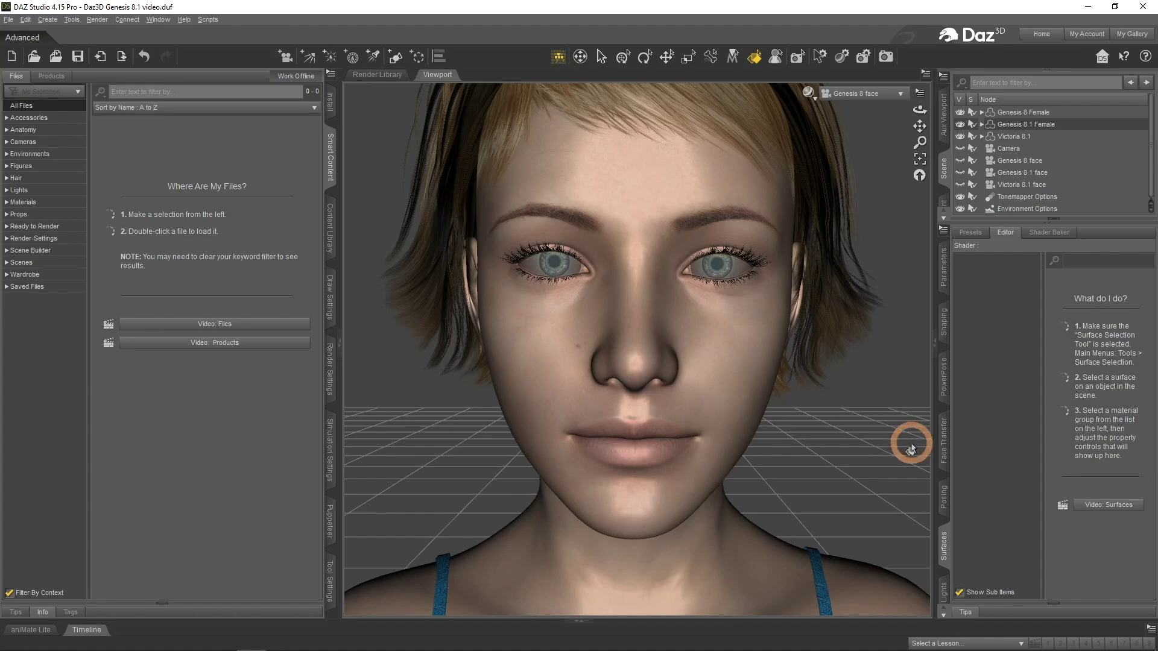
Step: Cycle through the Genesis 8.1, Victoria 8.1 and Genesis 8 face cameras, ending on Camera
left_click(873, 94)
left_click(892, 220)
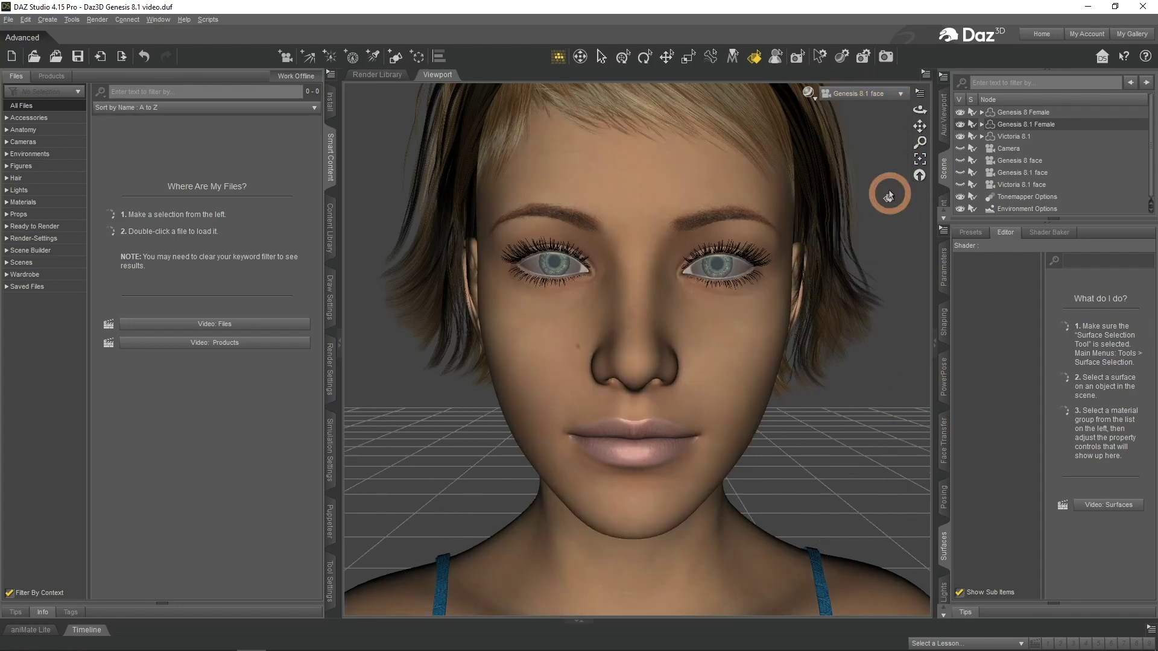
left_click(885, 94)
left_click(894, 240)
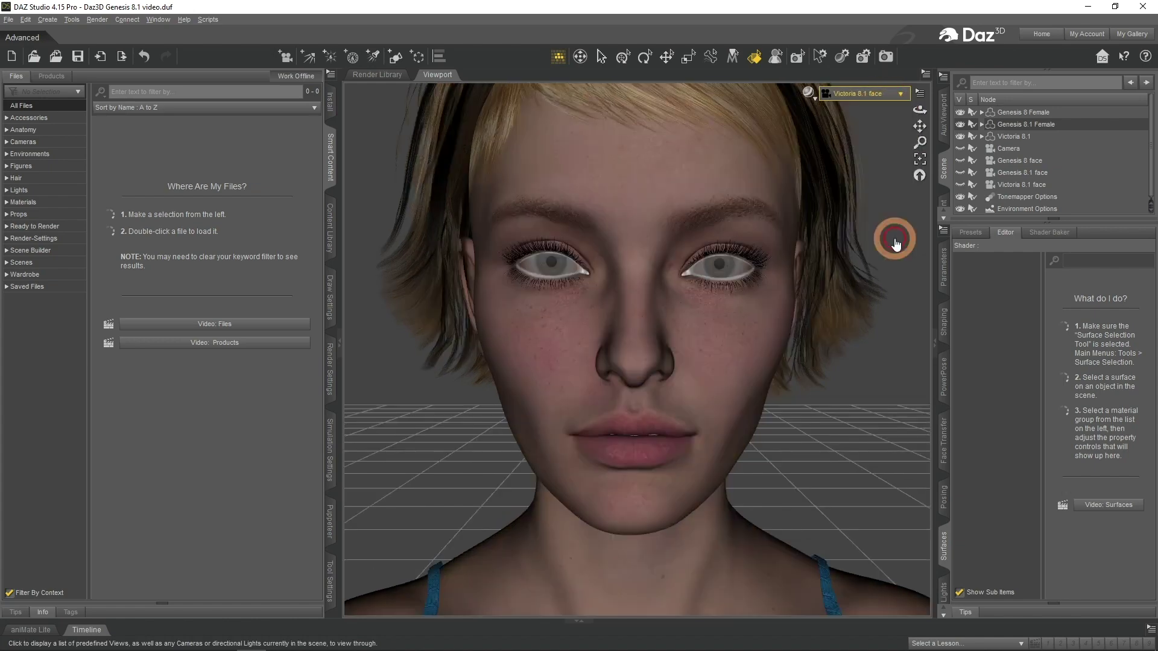
left_click(885, 94)
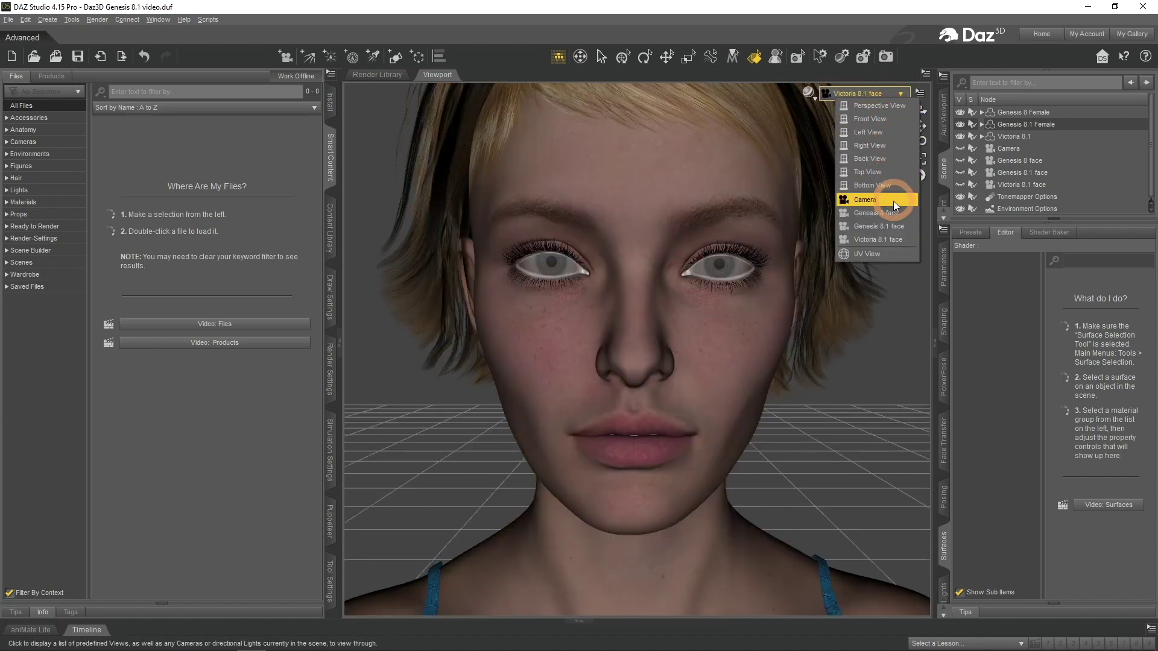
left_click(896, 213)
left_click(886, 95)
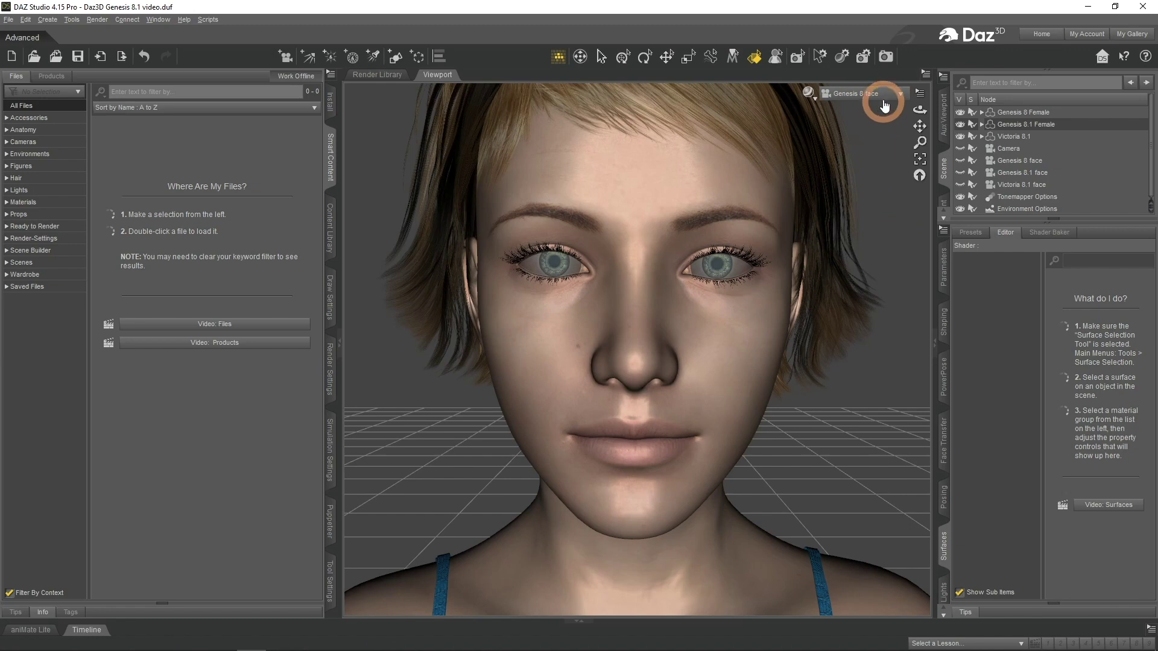
left_click(885, 238)
left_click(885, 95)
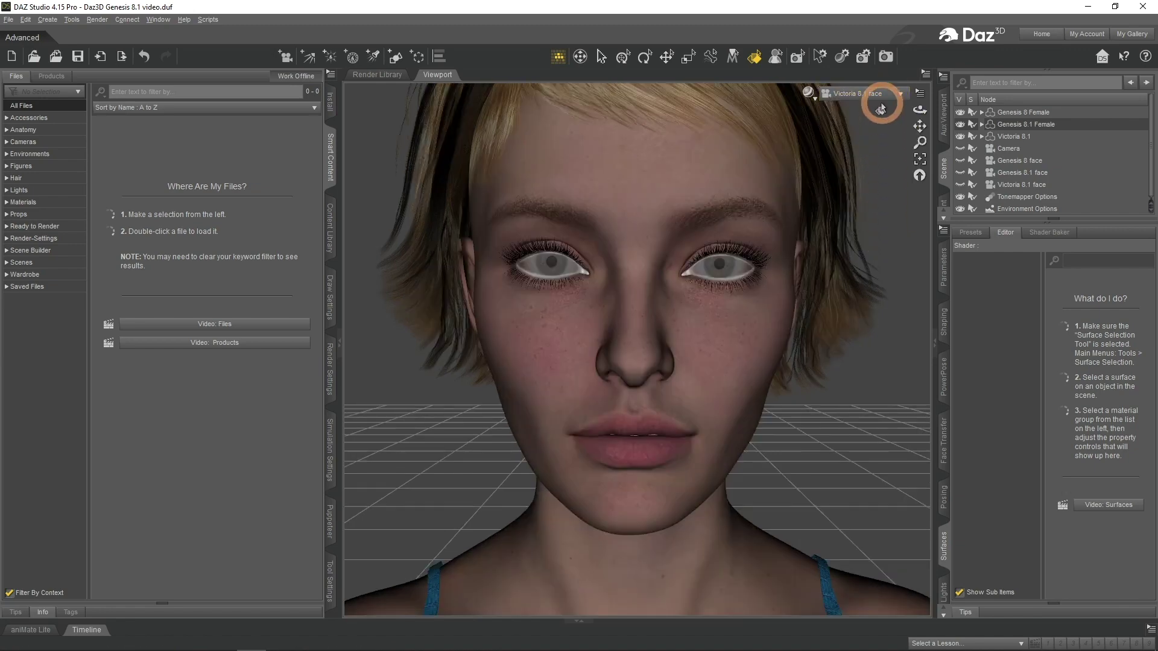
left_click(883, 210)
left_click(879, 196)
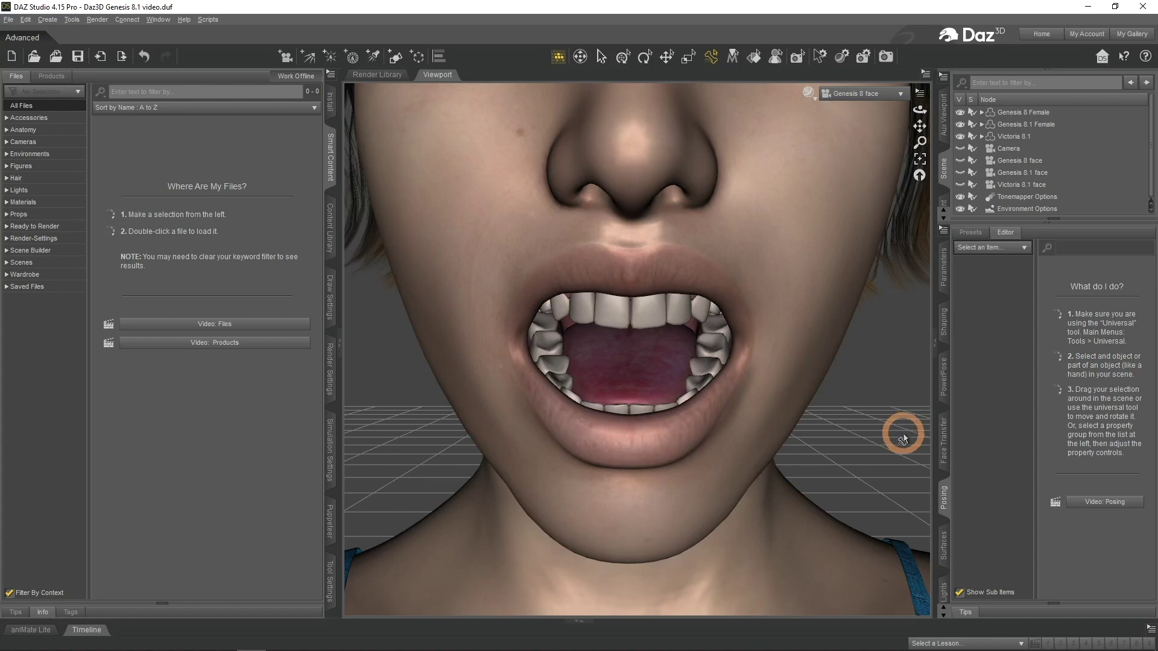
Step: Select Victoria 8.1 in the Scene pane and view her through the Victoria 8.1 face camera
left_click(904, 93)
left_click(938, 235)
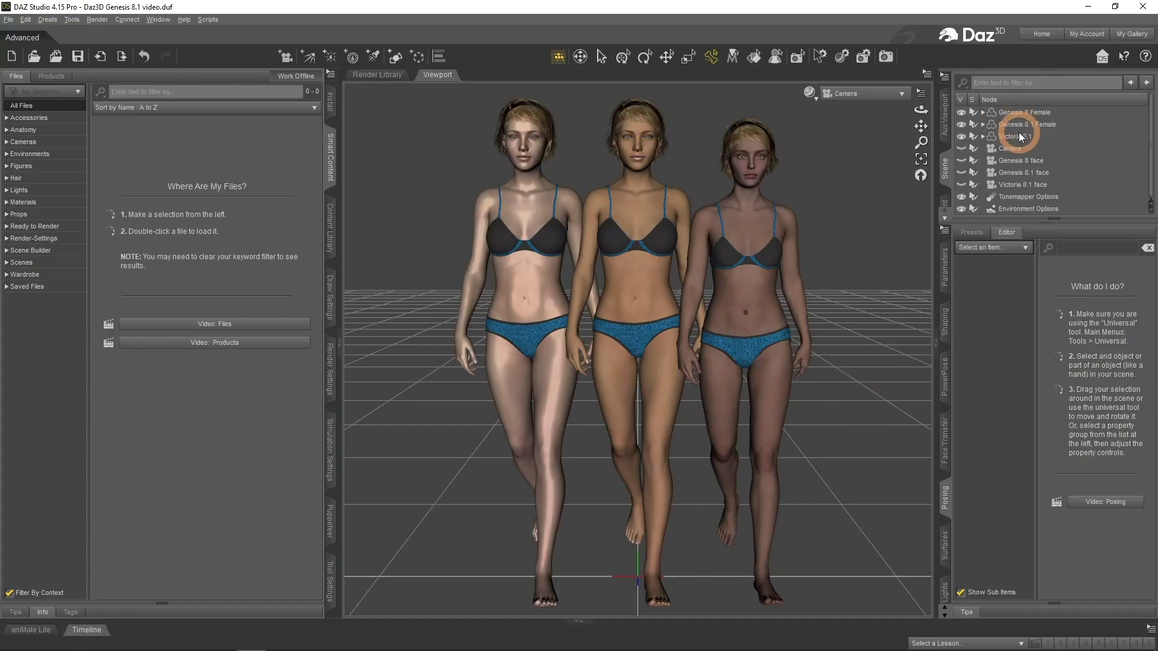
left_click(1019, 136)
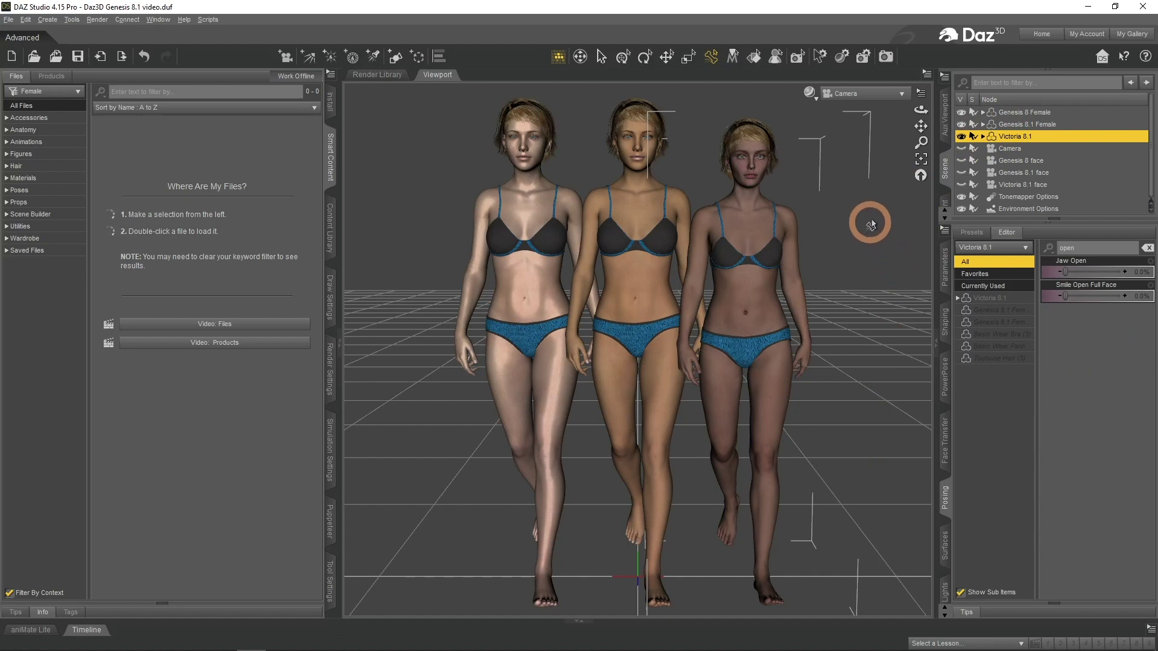
left_click(891, 96)
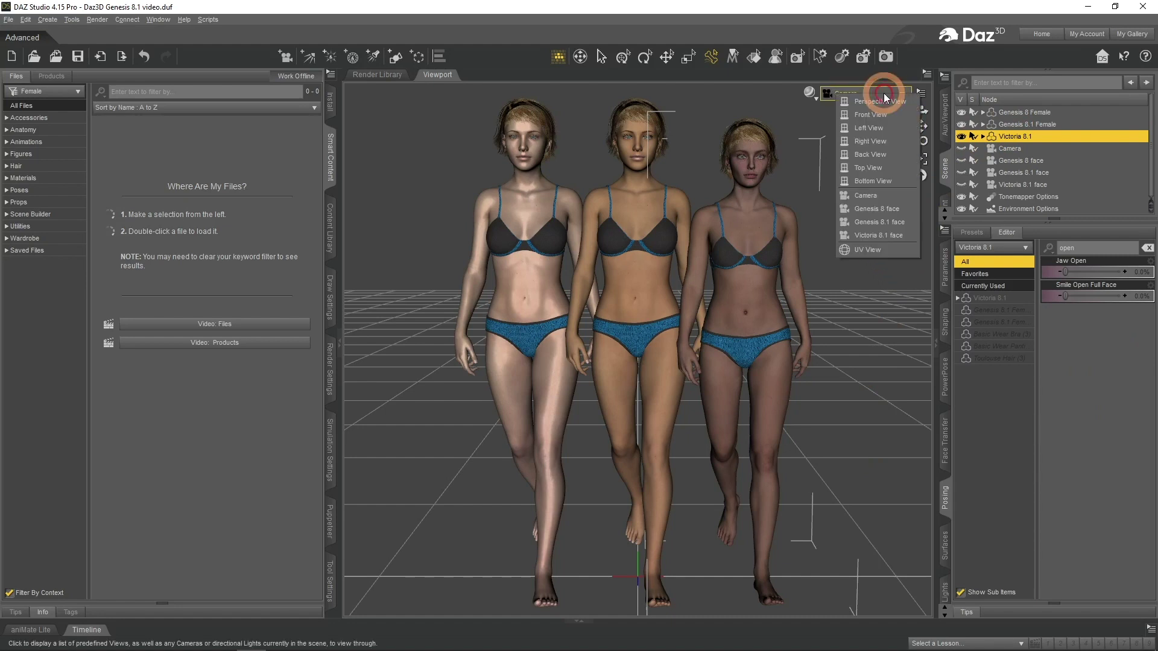
left_click(894, 236)
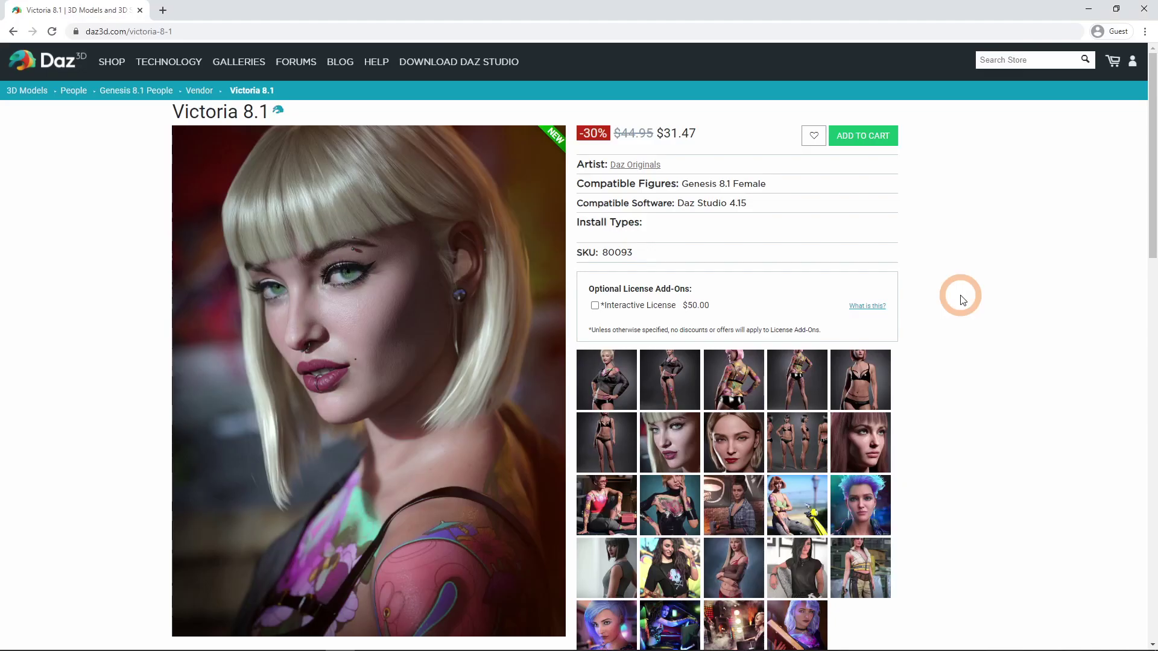
scroll(963, 300, "down", 1)
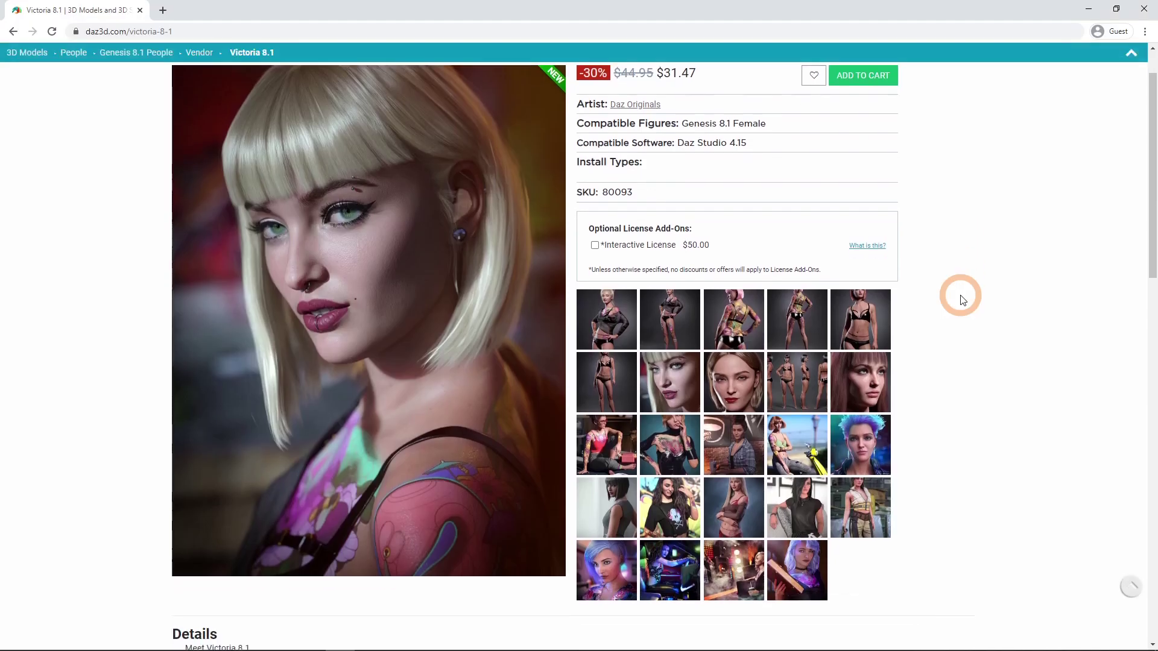
Step: Page through the Victoria 8.1 gallery images, from blonde face to full-body turnaround
left_click(680, 385)
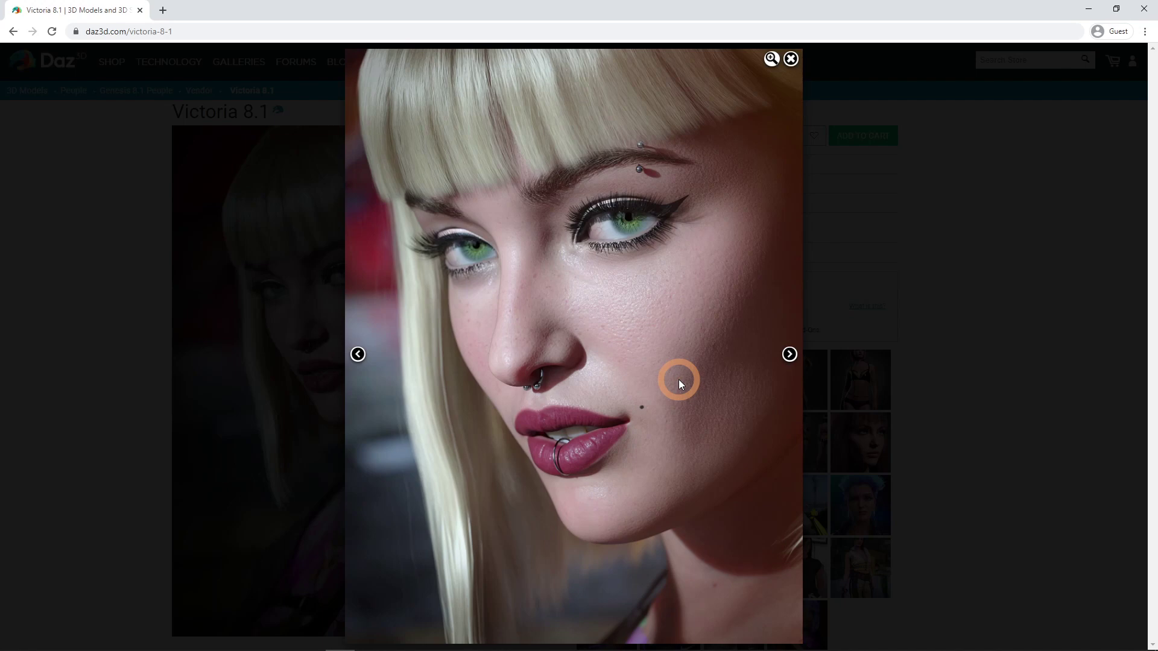
left_click(789, 362)
left_click(789, 356)
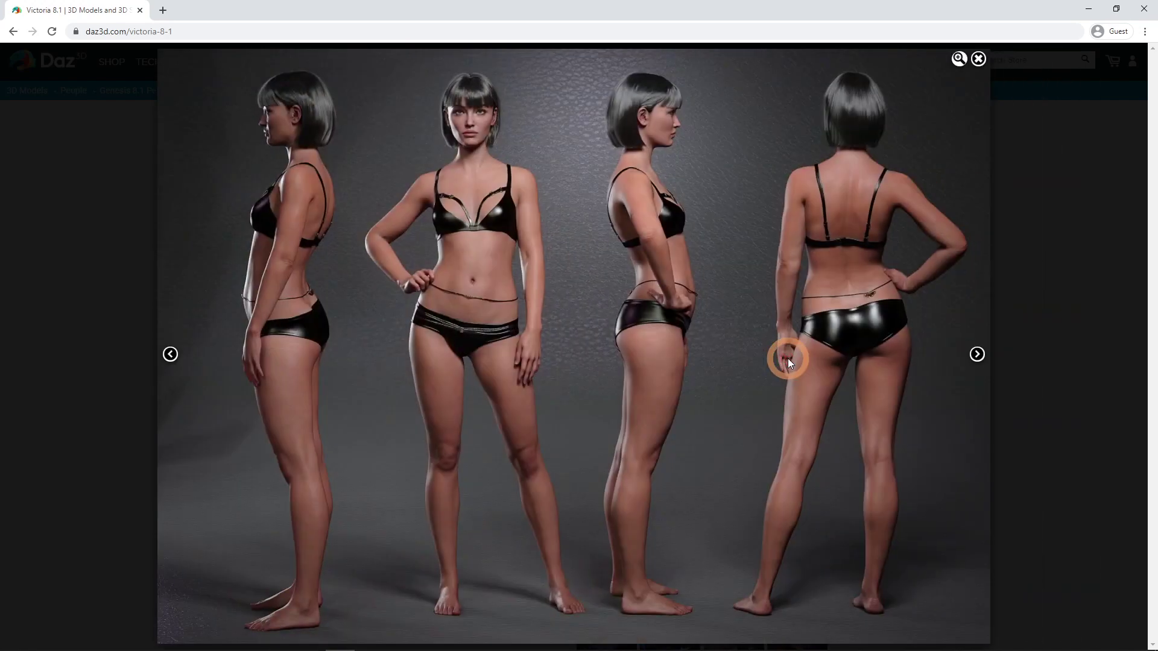
left_click(979, 59)
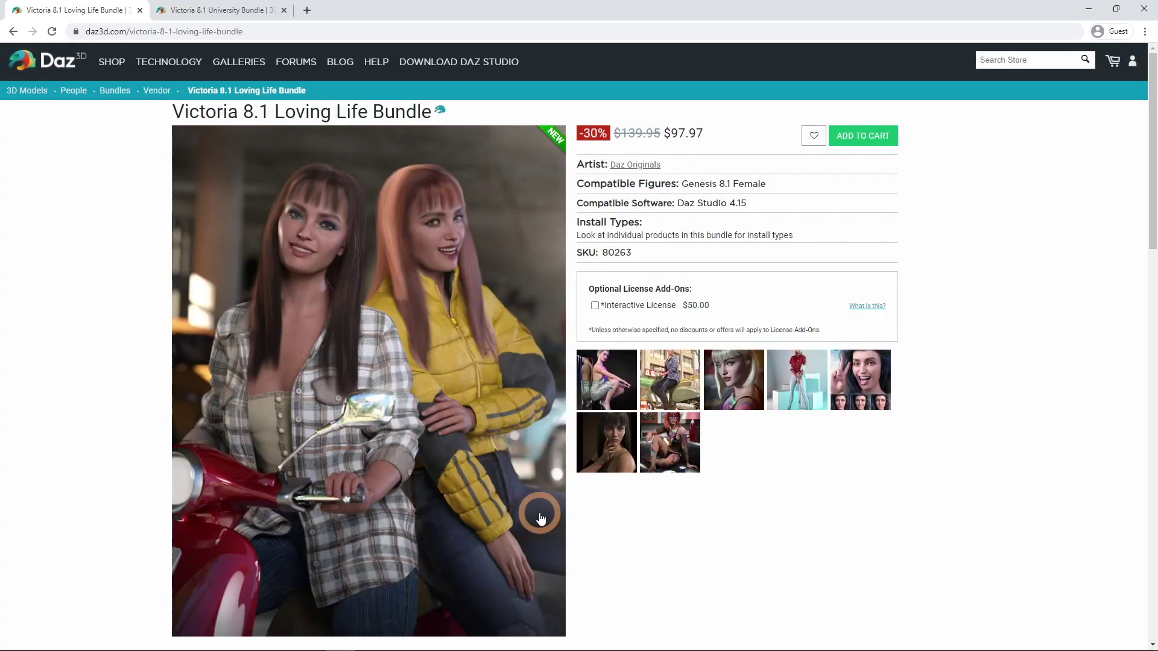
Step: Switch to the Victoria 8.1 University Bundle page and browse its included products
scroll(545, 494, "down", 3)
scroll(553, 464, "down", 1)
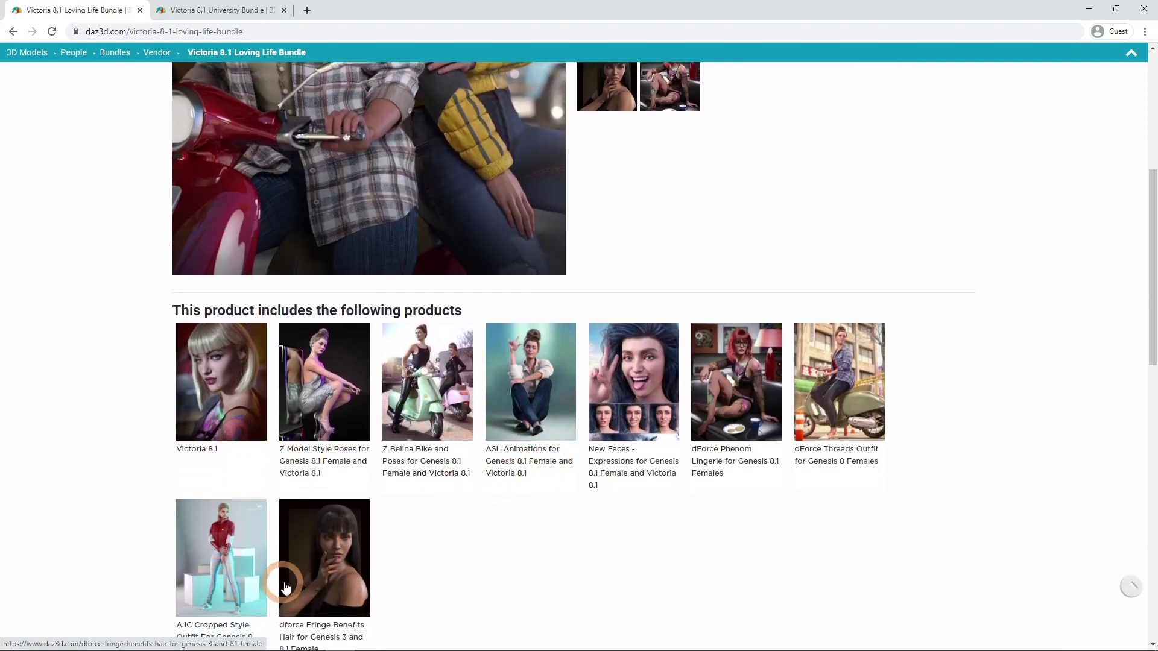
scroll(1002, 567, "up", 6)
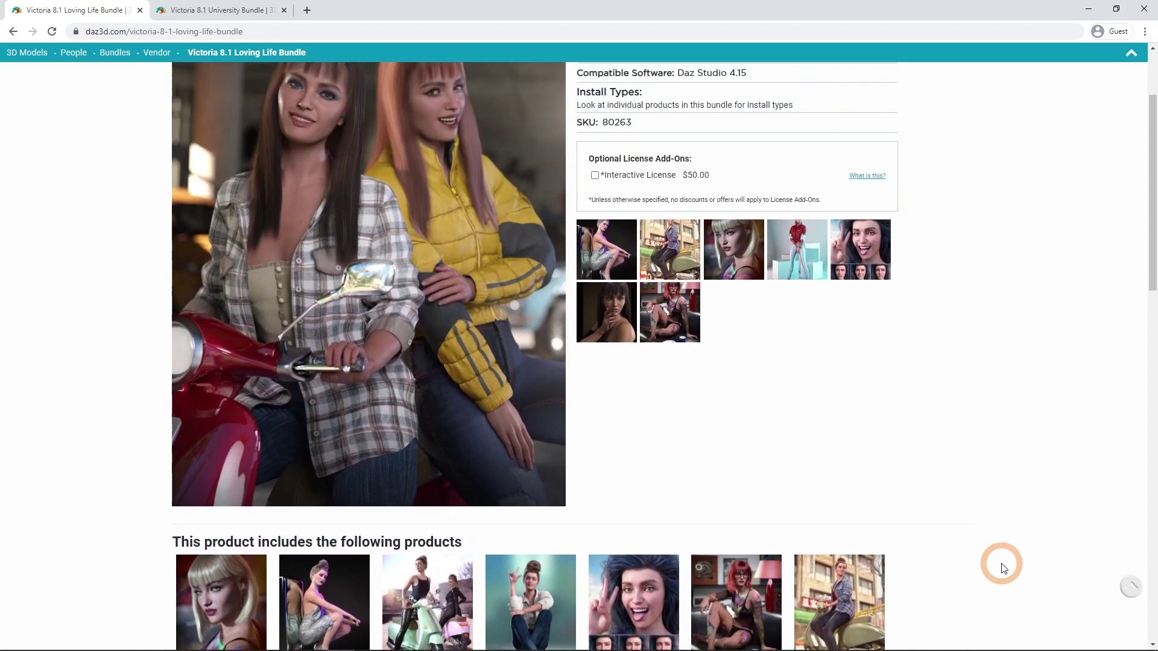
left_click(268, 13)
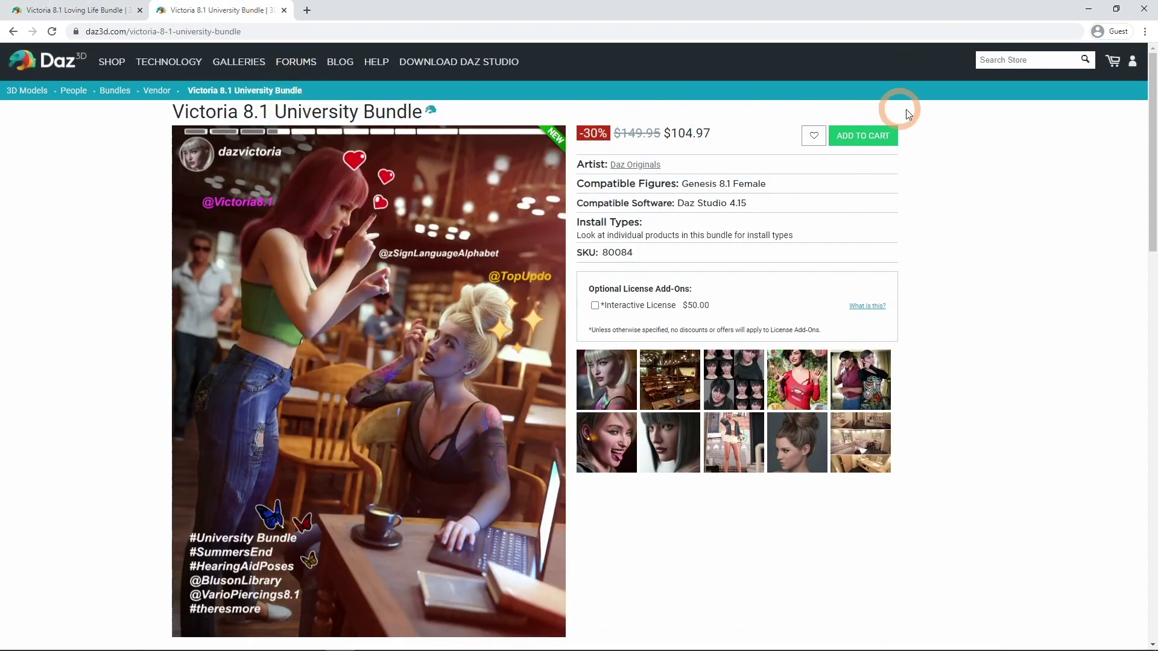
scroll(963, 342, "down", 5)
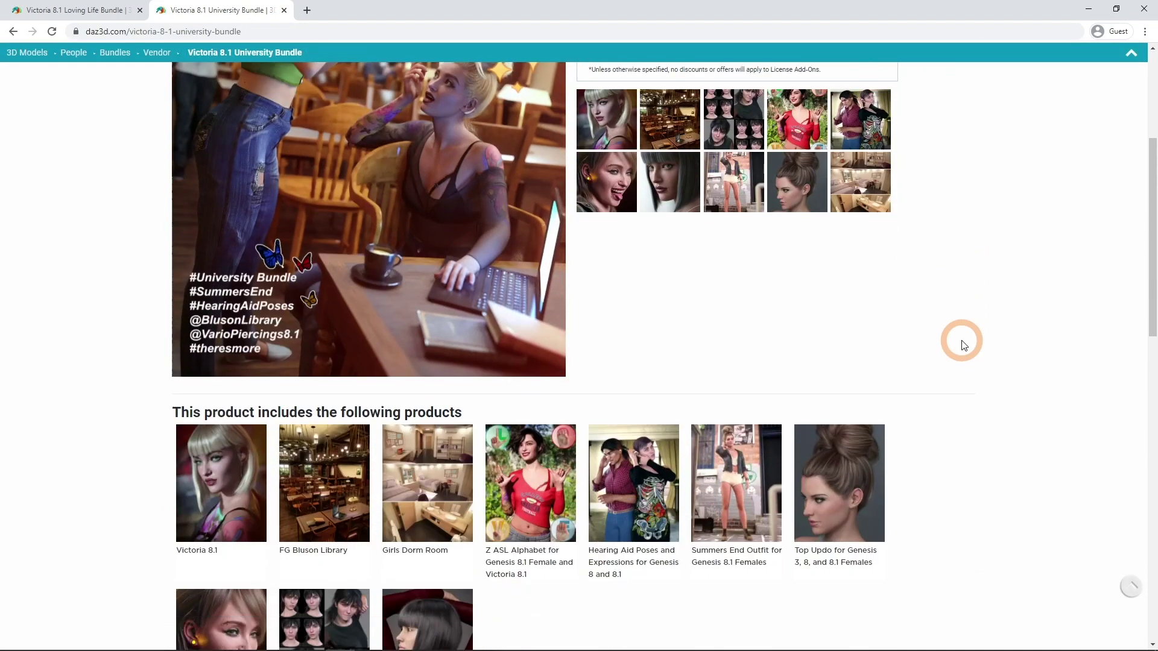
scroll(962, 342, "down", 4)
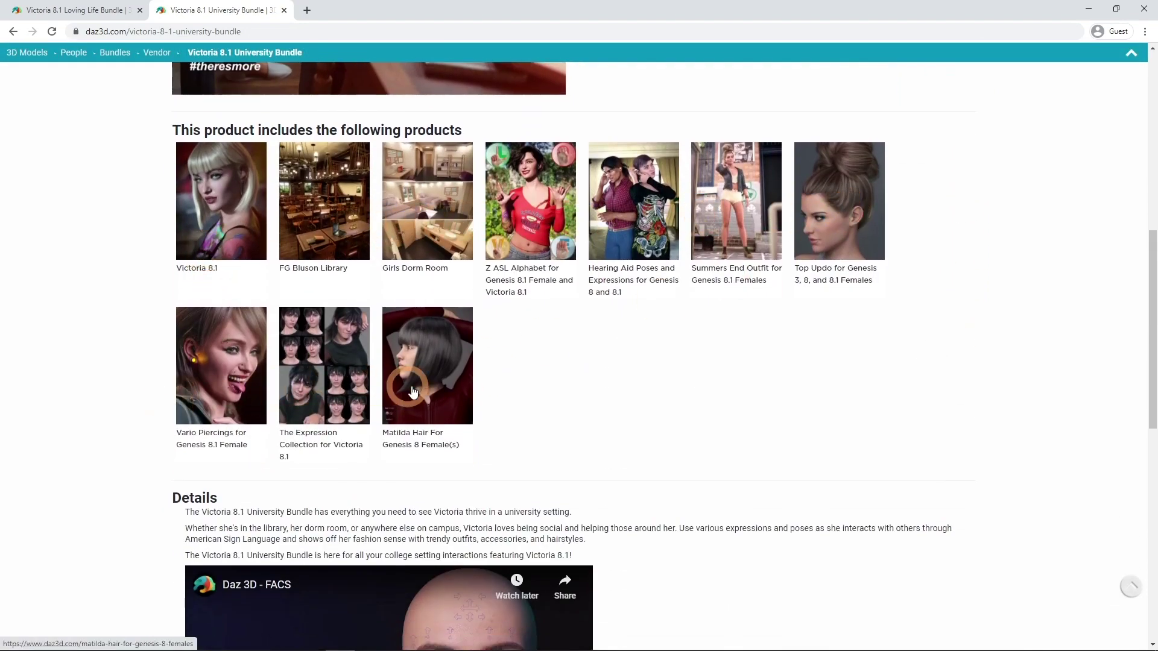
scroll(936, 422, "up", 8)
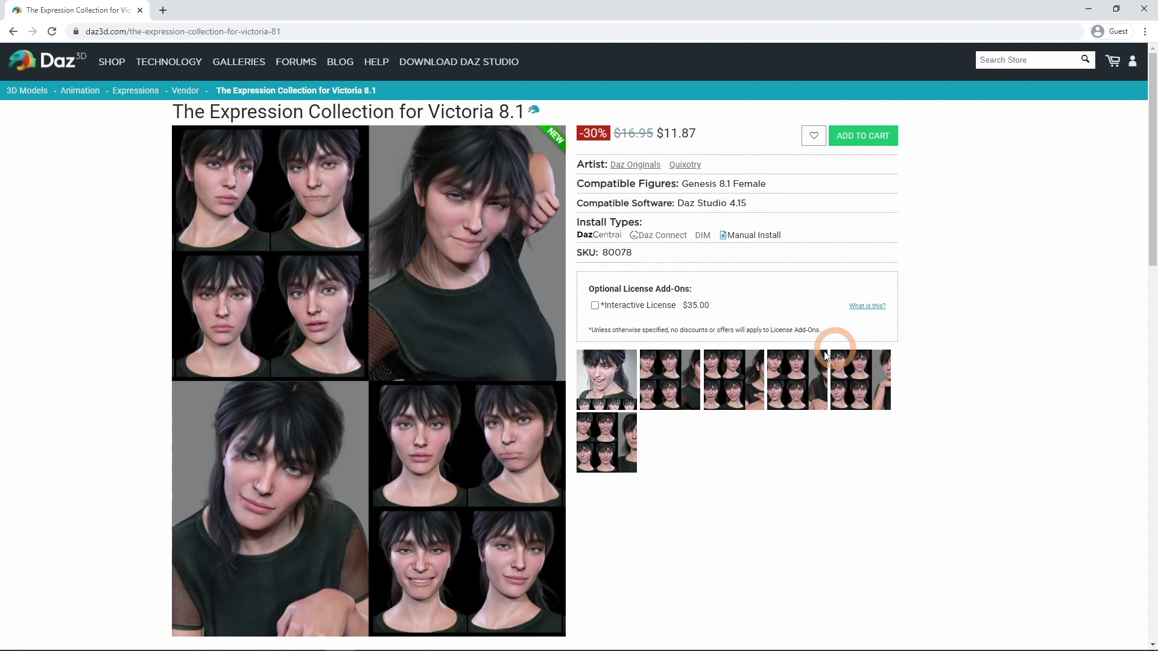
Step: Enlarge the expression gallery and view the next two expression images
left_click(611, 386)
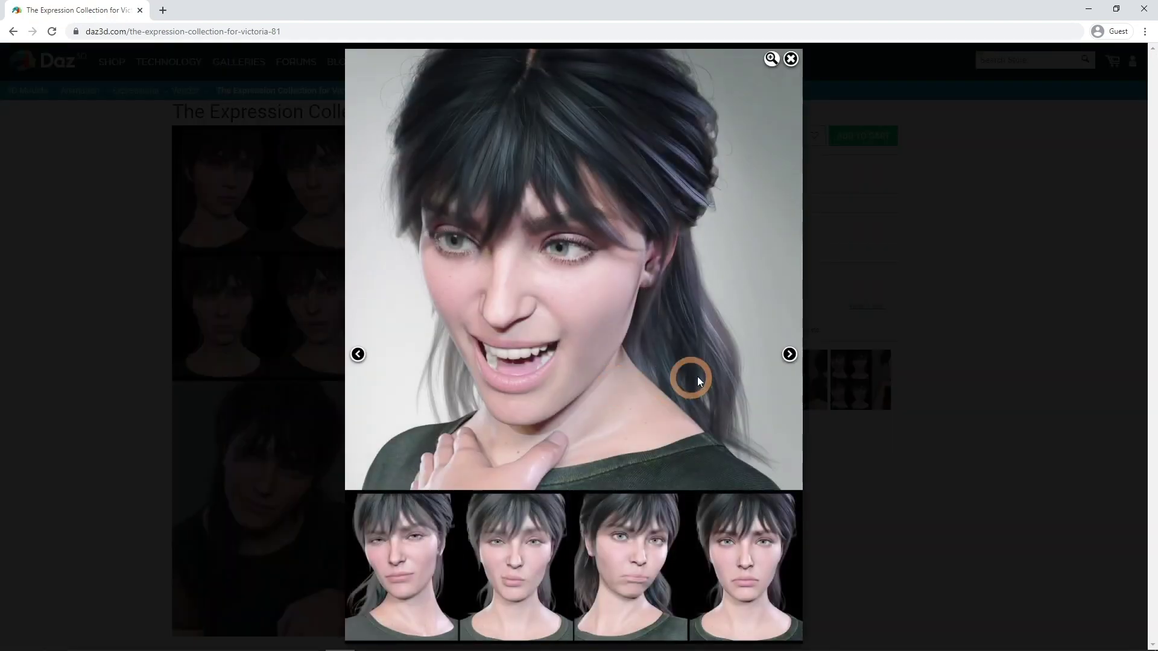
left_click(790, 355)
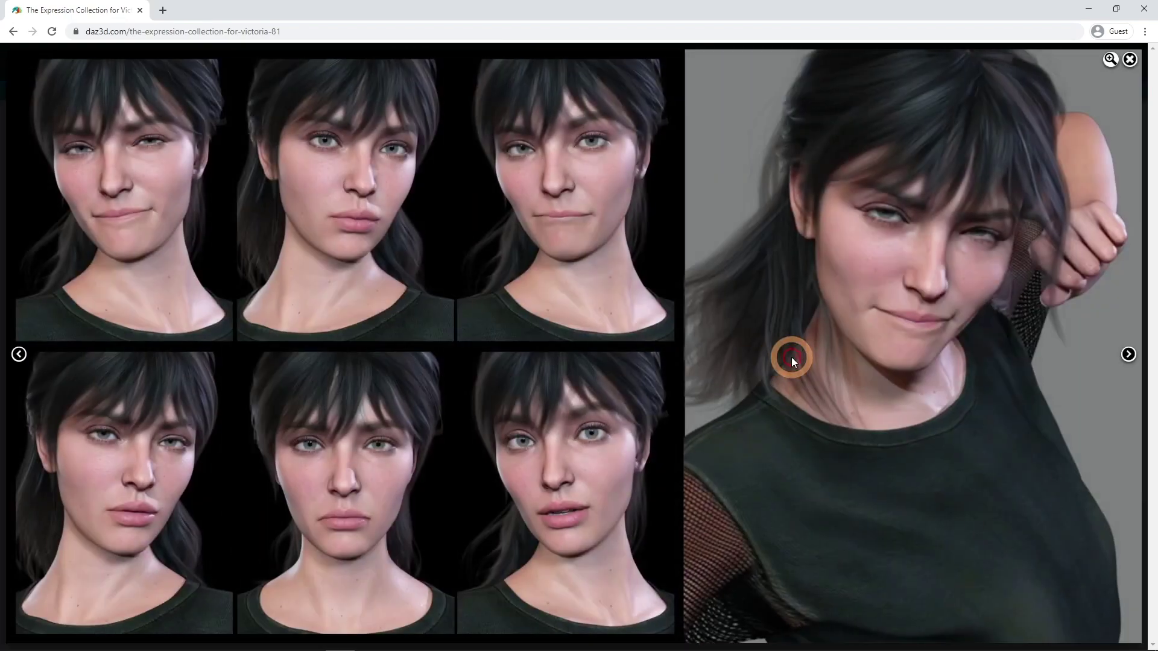
left_click(1127, 353)
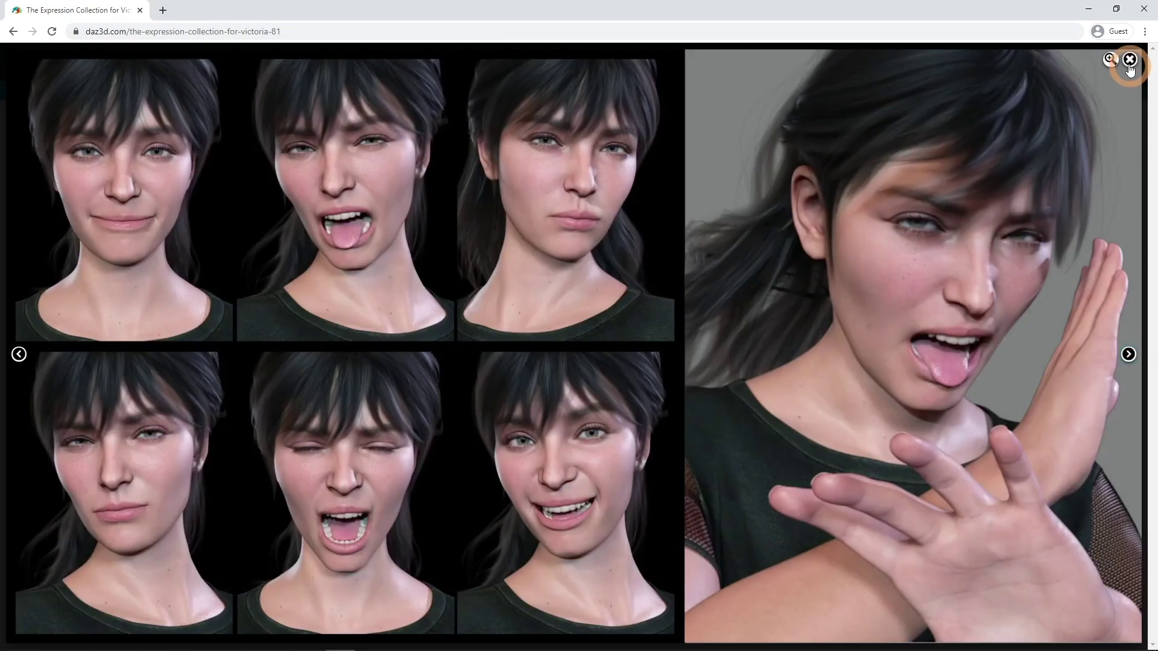
left_click(1130, 59)
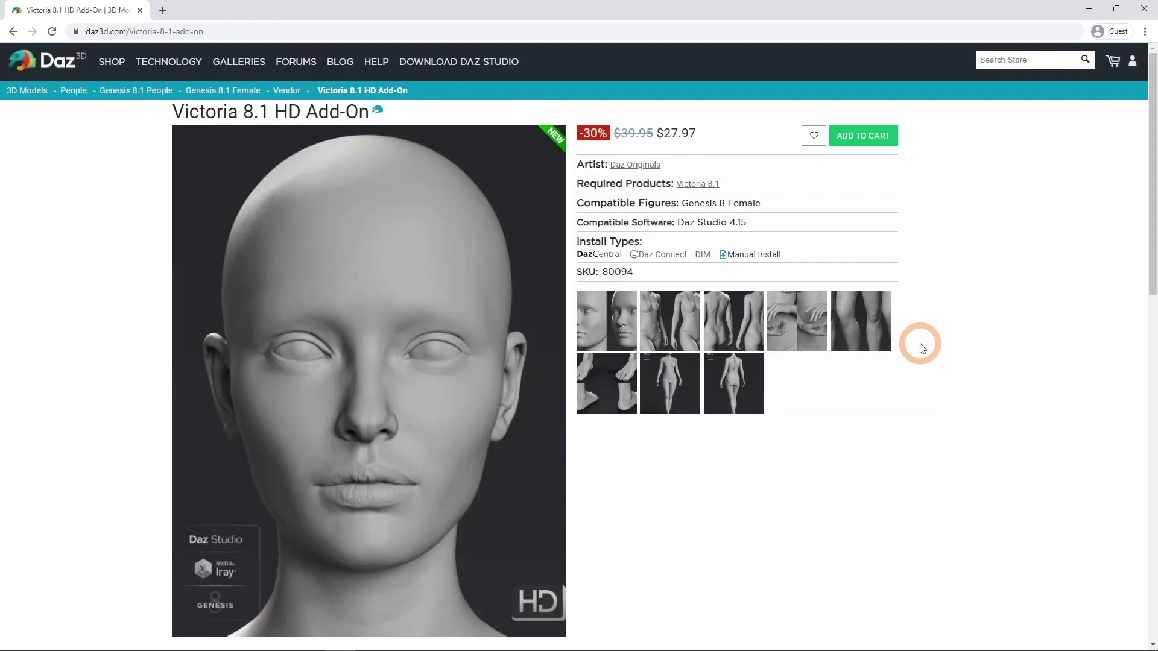
Step: Browse the Victoria 8.1 HD comparisons: face, torso, back view and hands
left_click(418, 434)
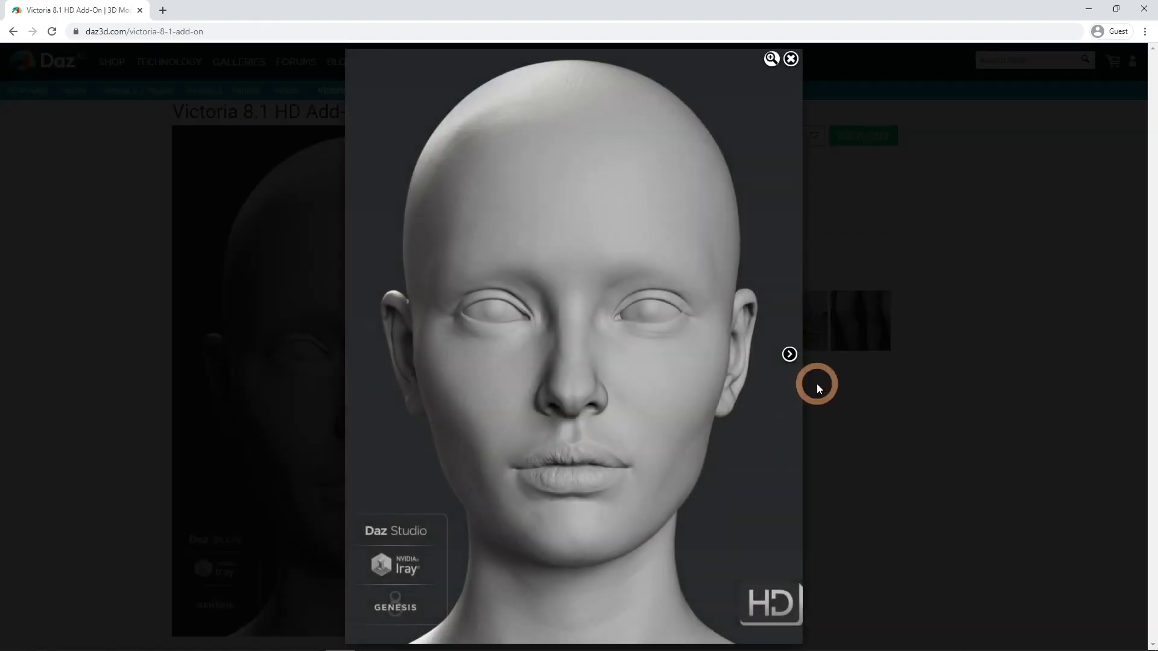
left_click(790, 354)
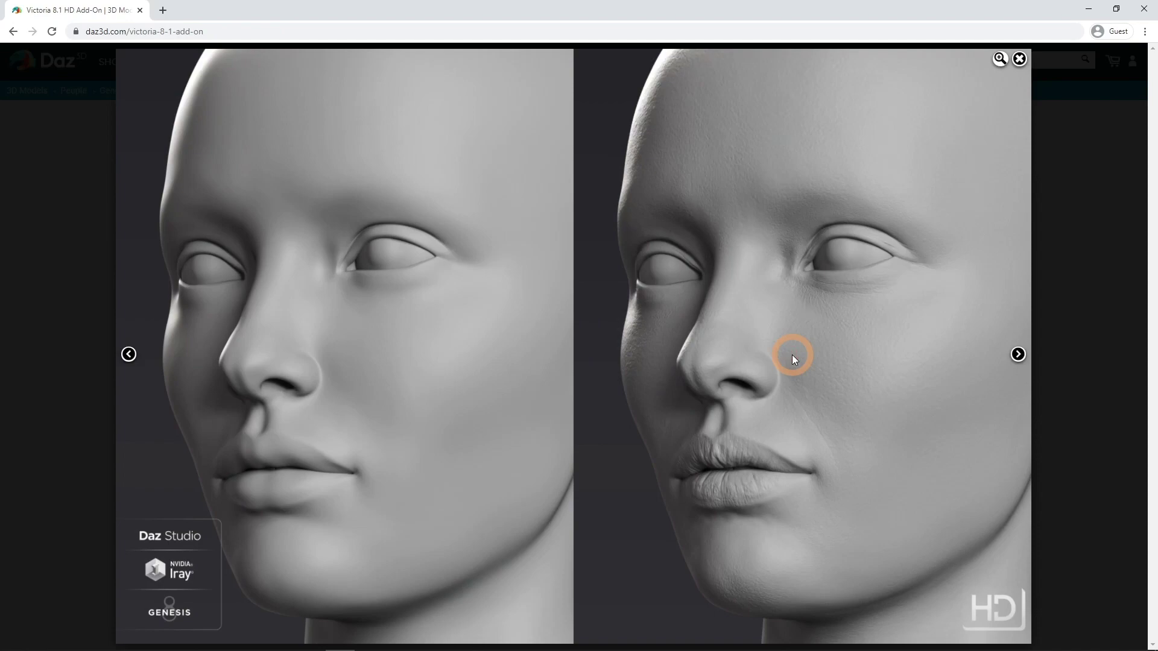
left_click(1019, 355)
left_click(1020, 355)
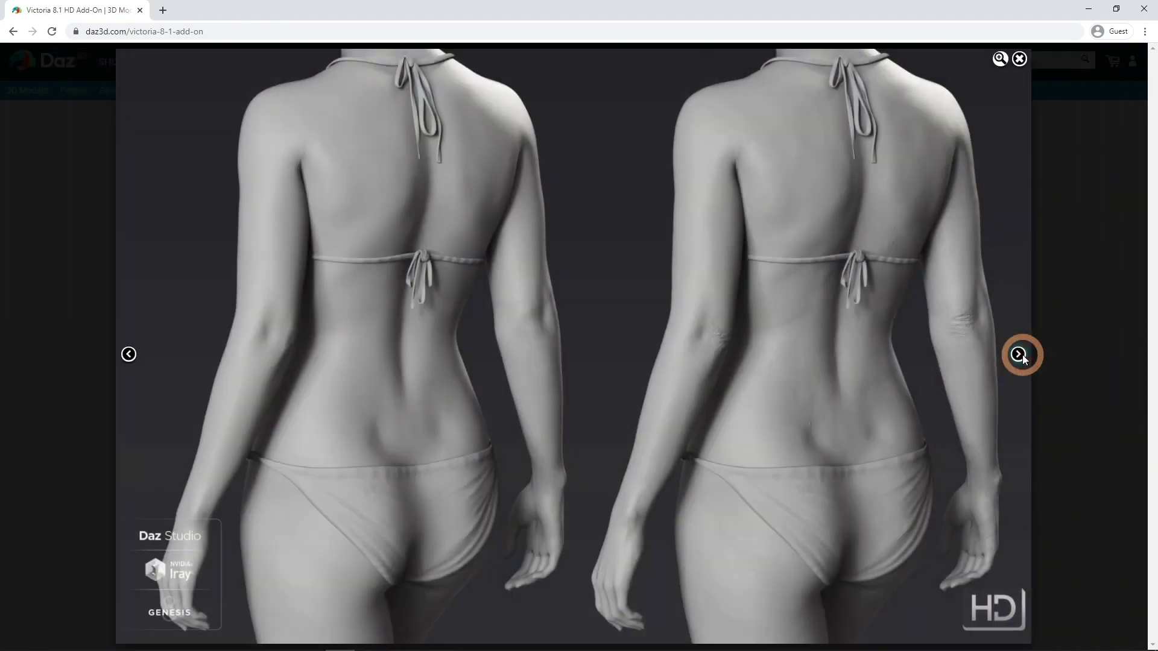
left_click(1020, 356)
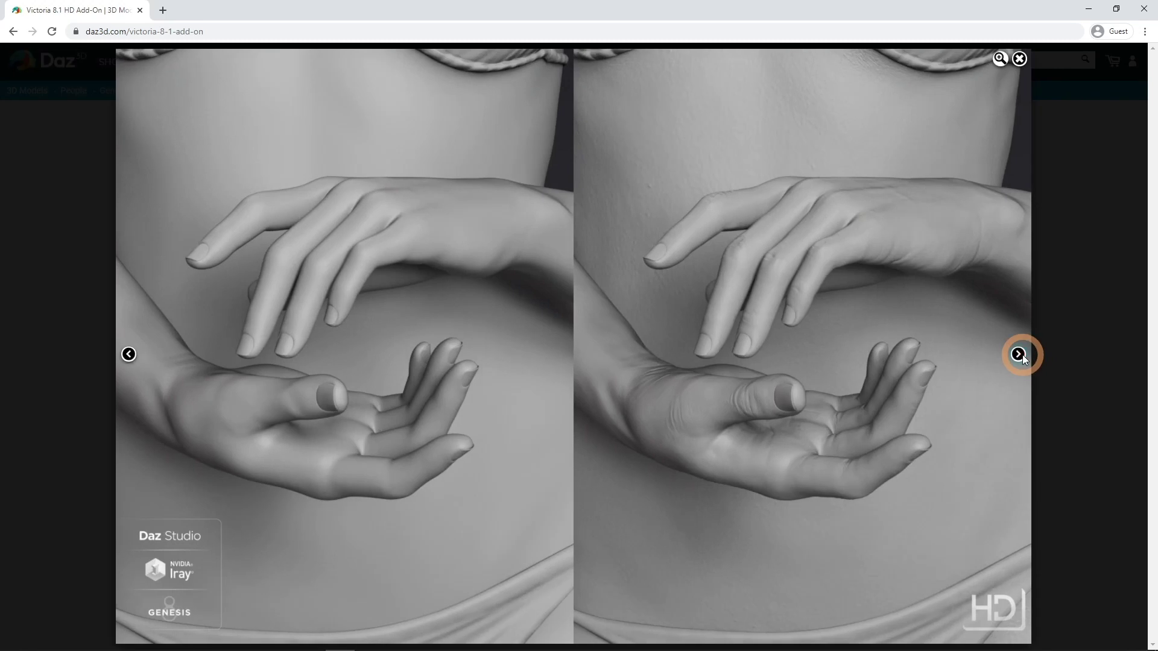
left_click(1020, 59)
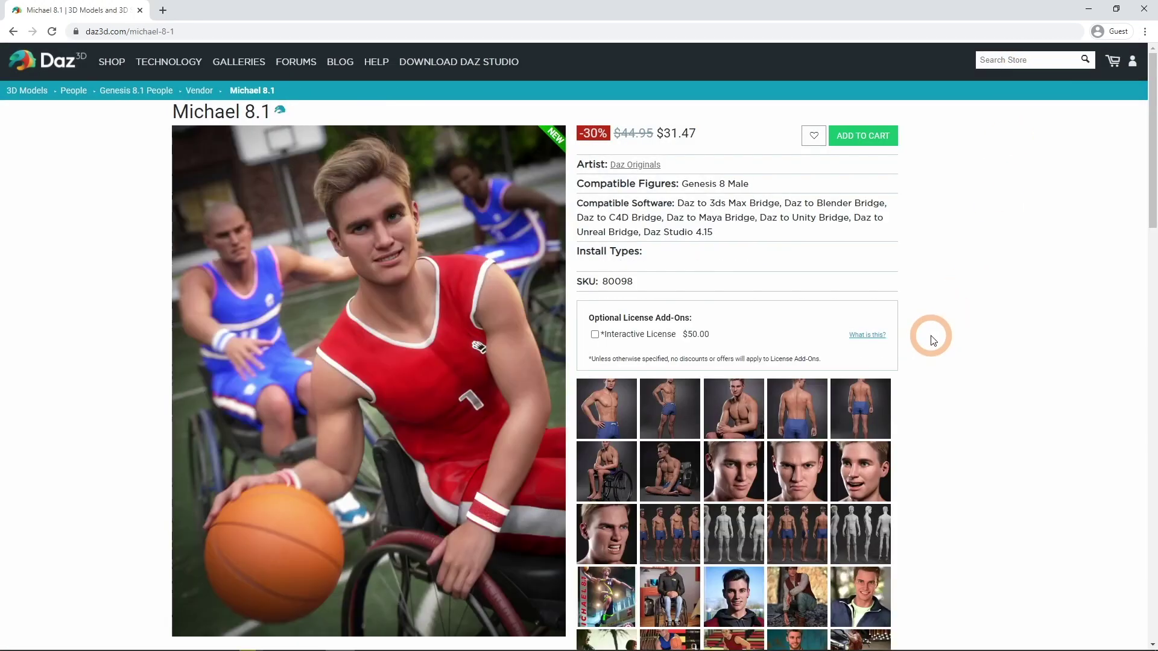
scroll(932, 339, "down", 1)
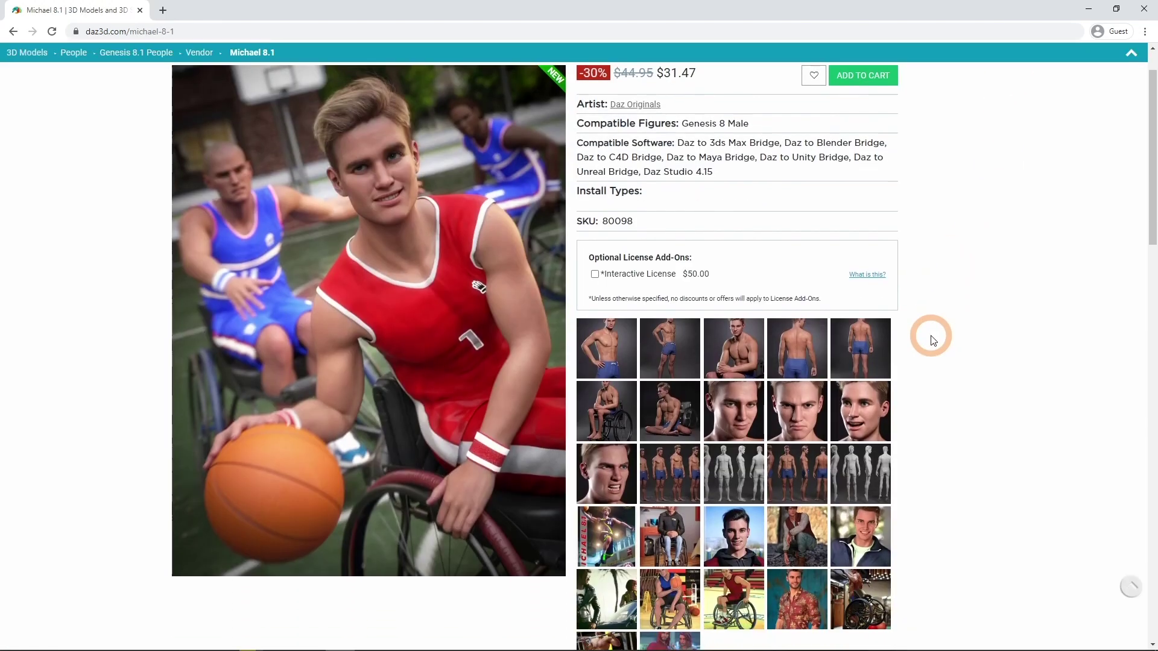
Step: View the Michael 8.1 images, from front and back shots to the wheelchair and floor poses, then scroll the page
left_click(619, 346)
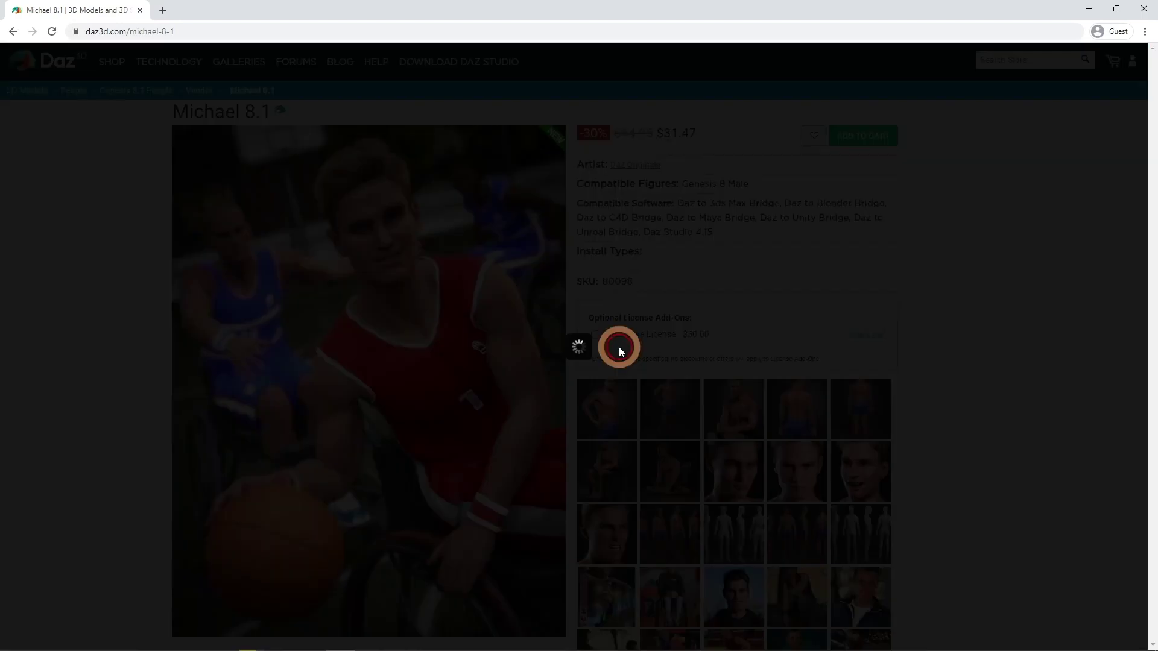
left_click(790, 355)
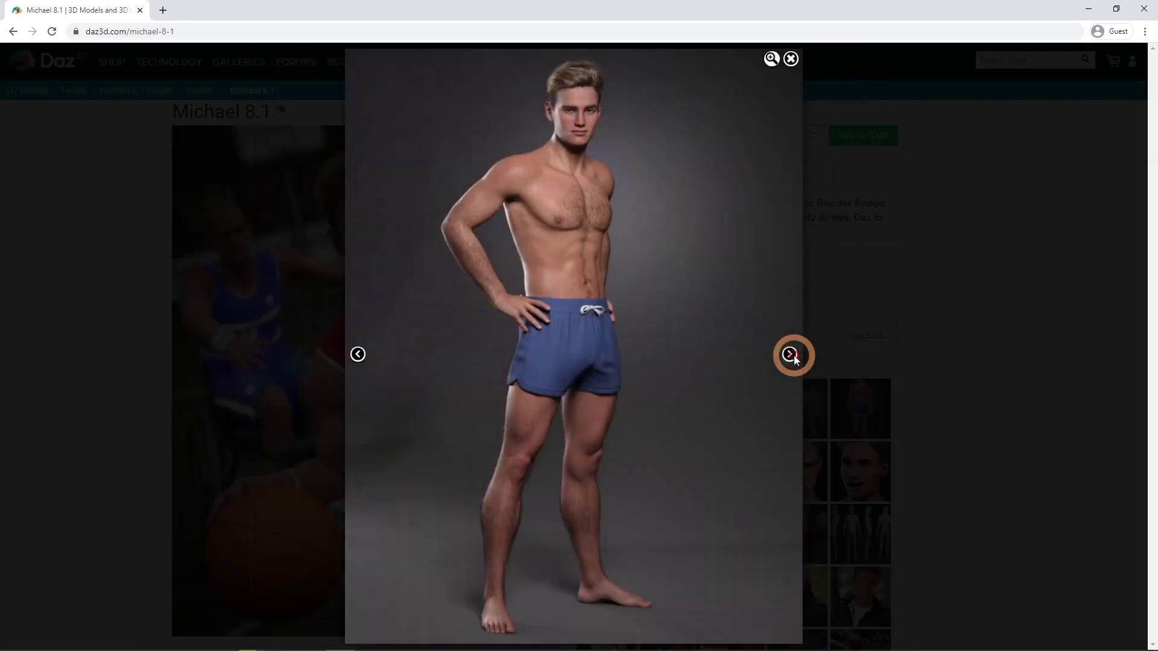
left_click(790, 355)
left_click(790, 355)
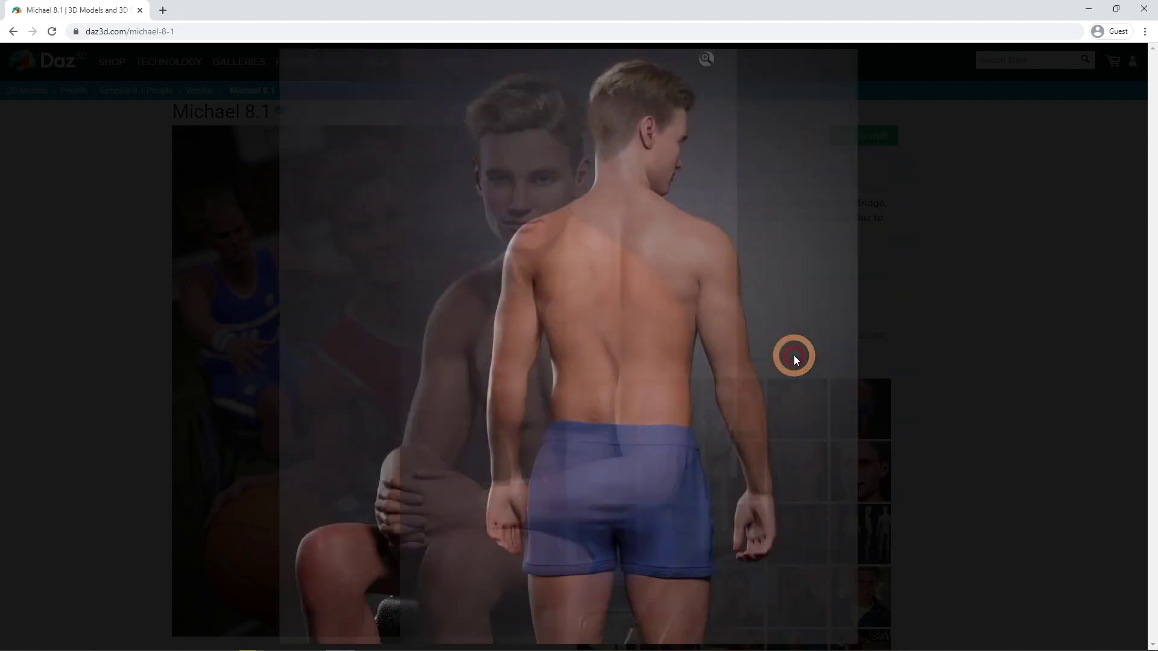
left_click(791, 354)
left_click(790, 354)
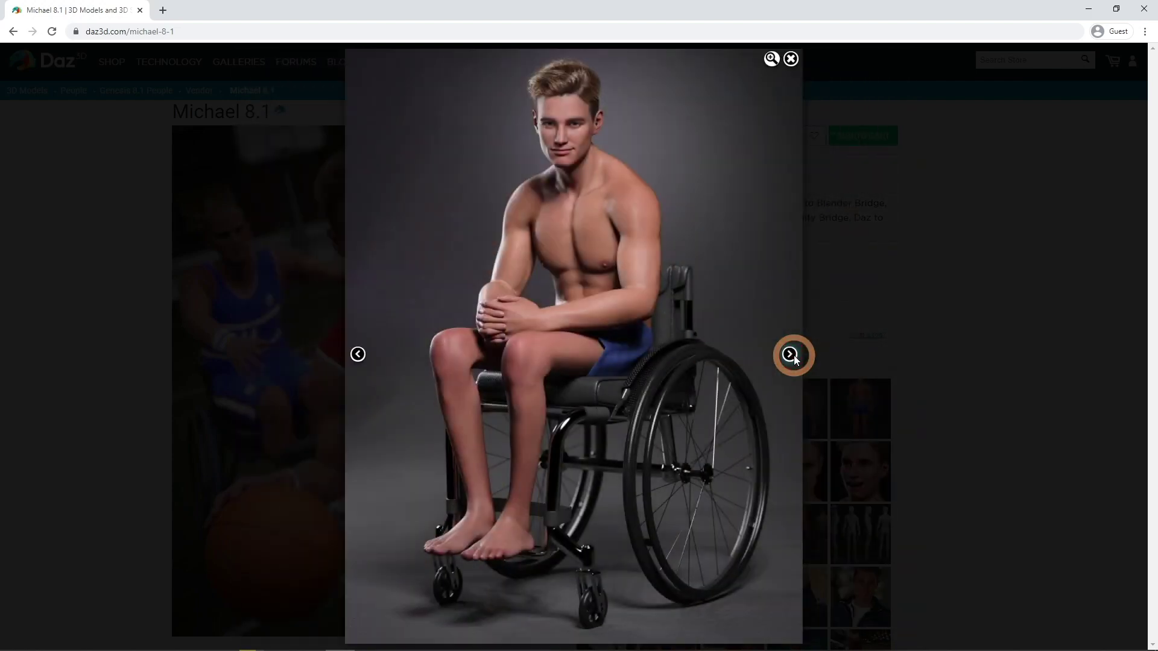
left_click(792, 356)
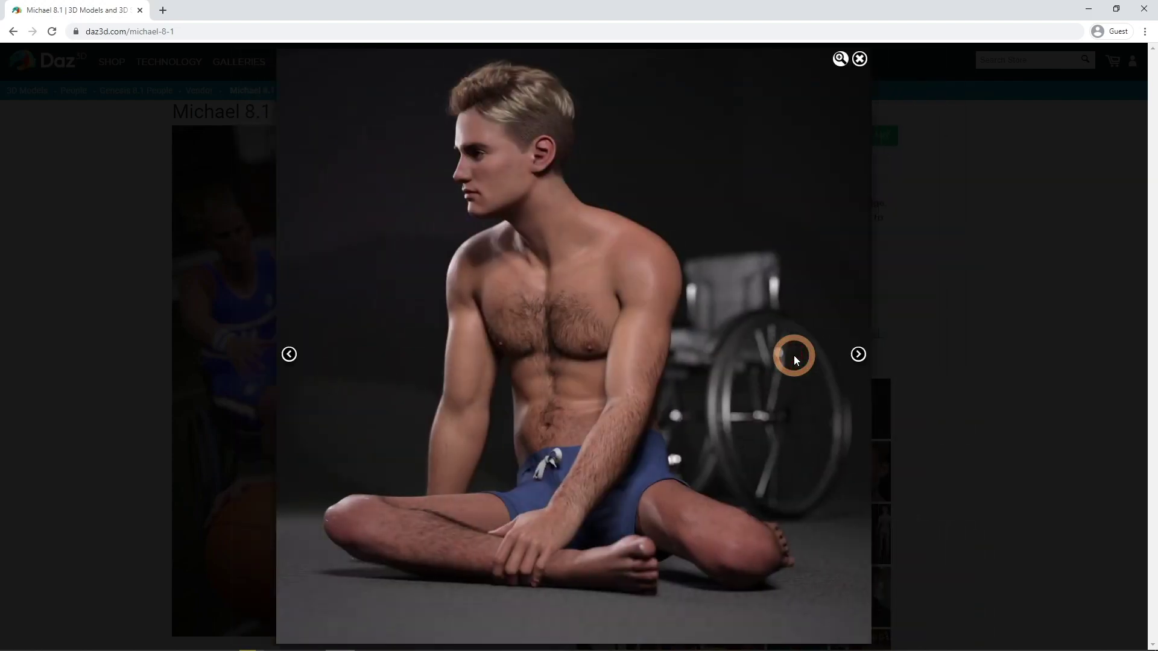
left_click(903, 367)
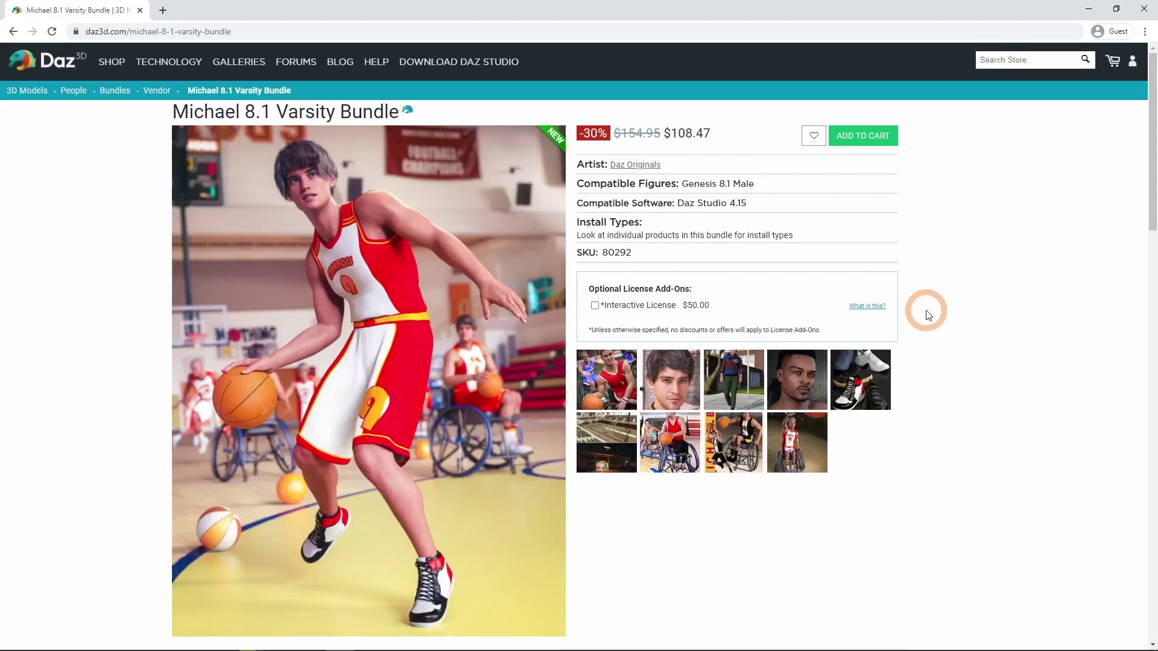
scroll(927, 314, "down", 6)
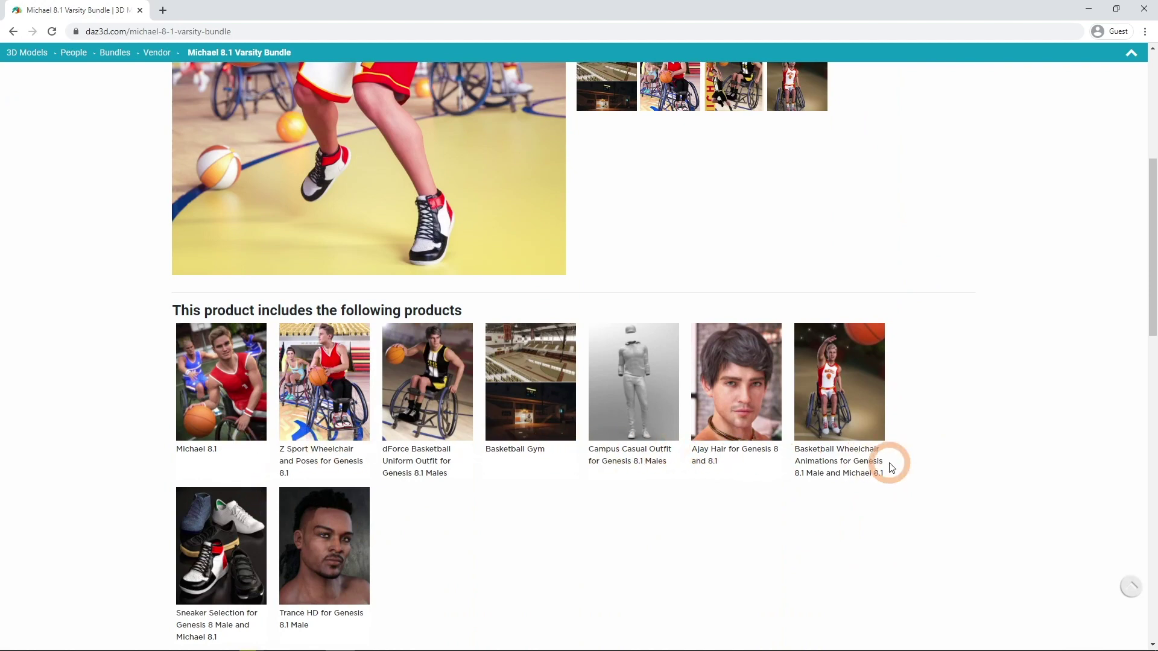
scroll(1058, 506, "up", 6)
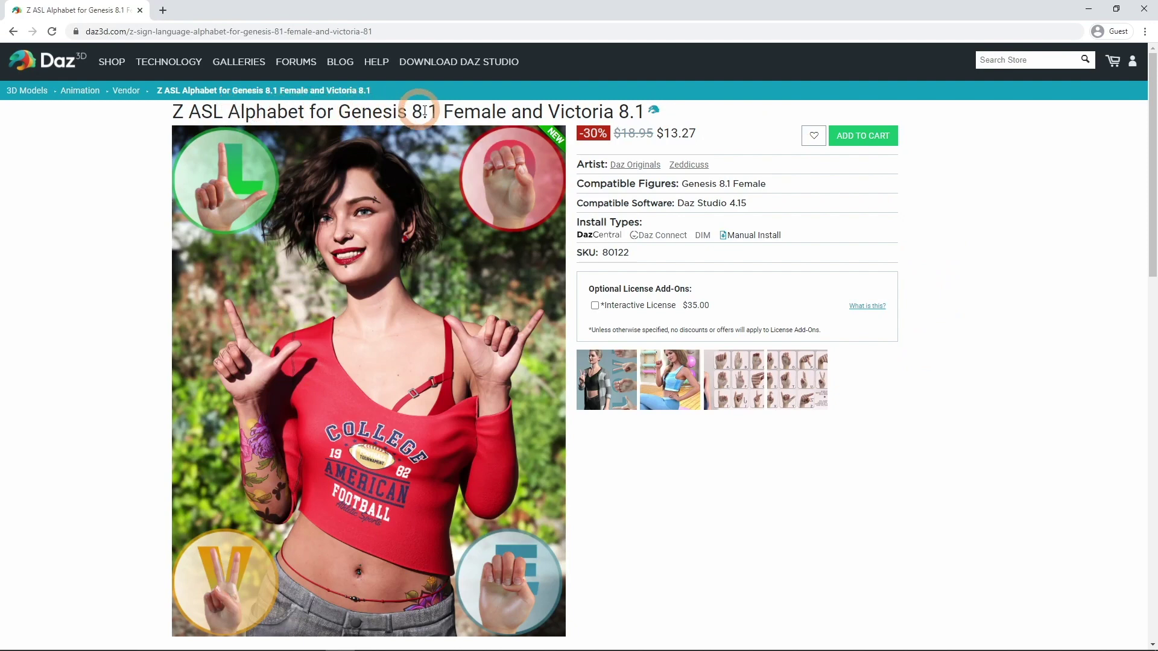
Step: View the ASL Alphabet images, including the exercise-ball render
left_click(600, 389)
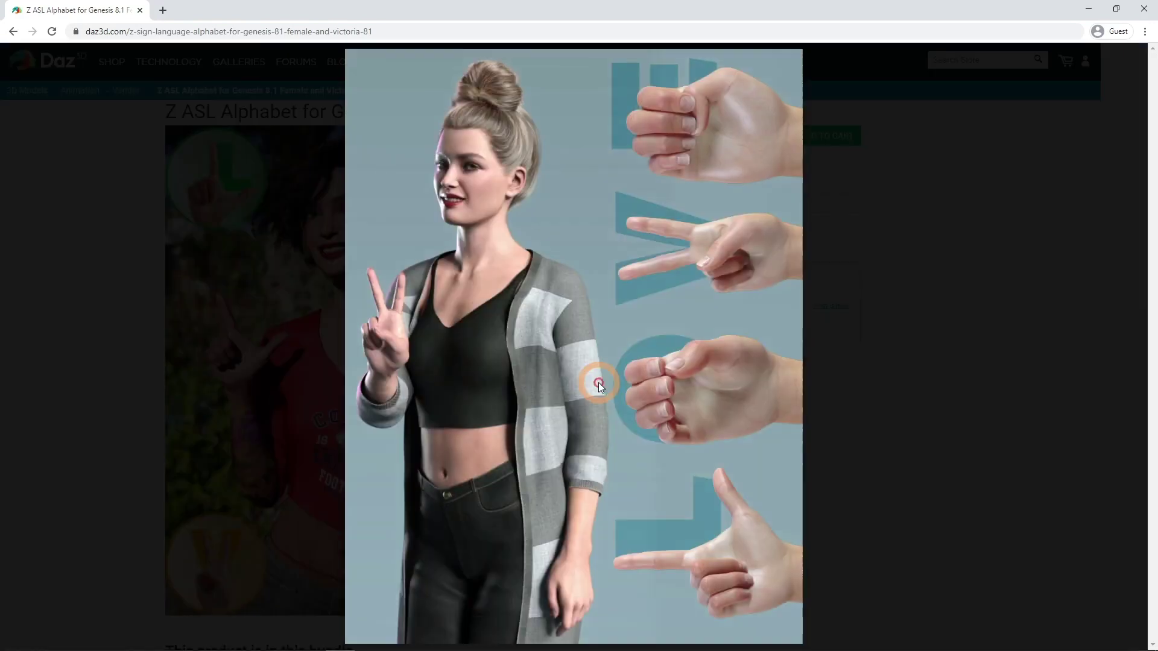
left_click(790, 355)
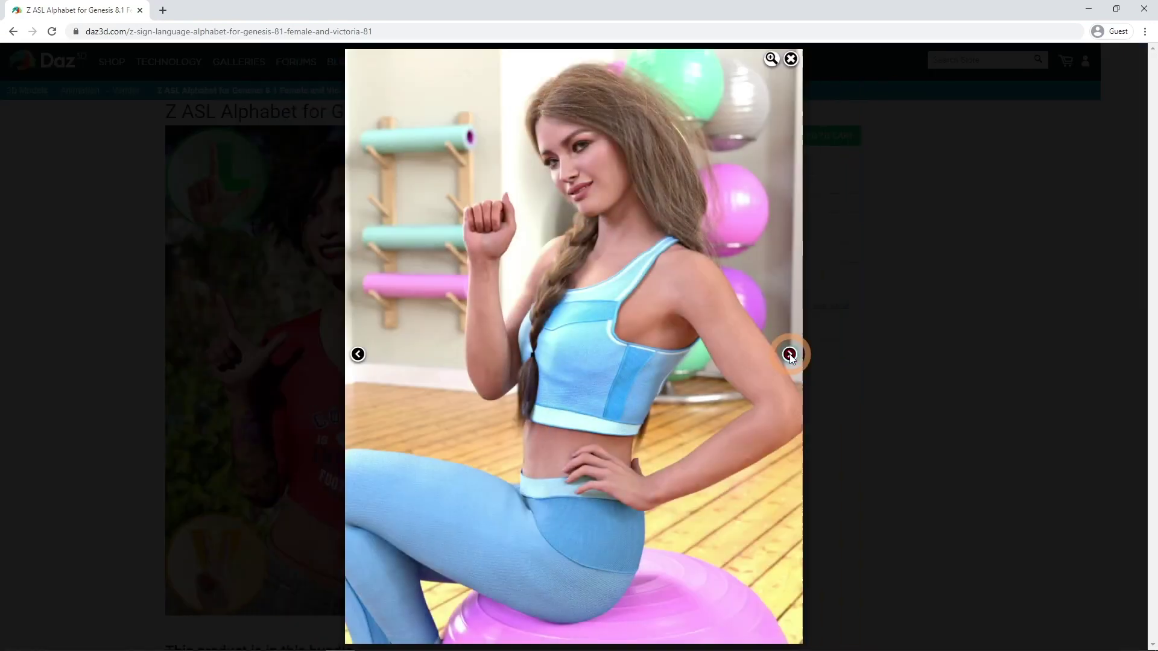
left_click(790, 355)
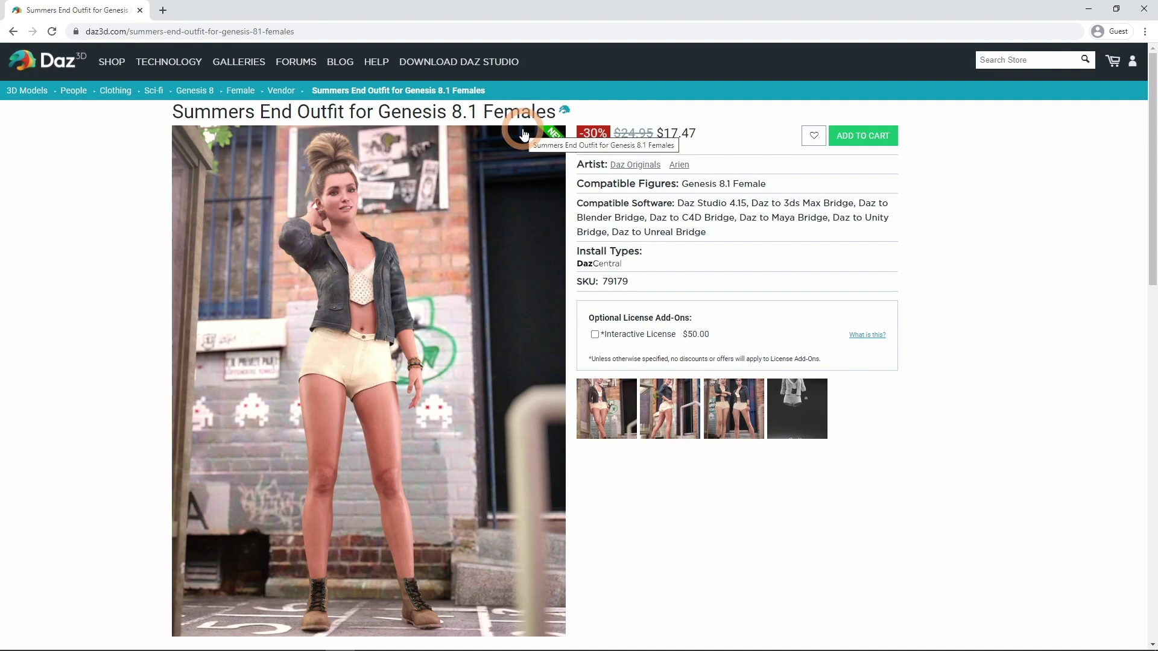
Step: Browse the Summers End Outfit renders through to the grey clothing image
left_click(610, 433)
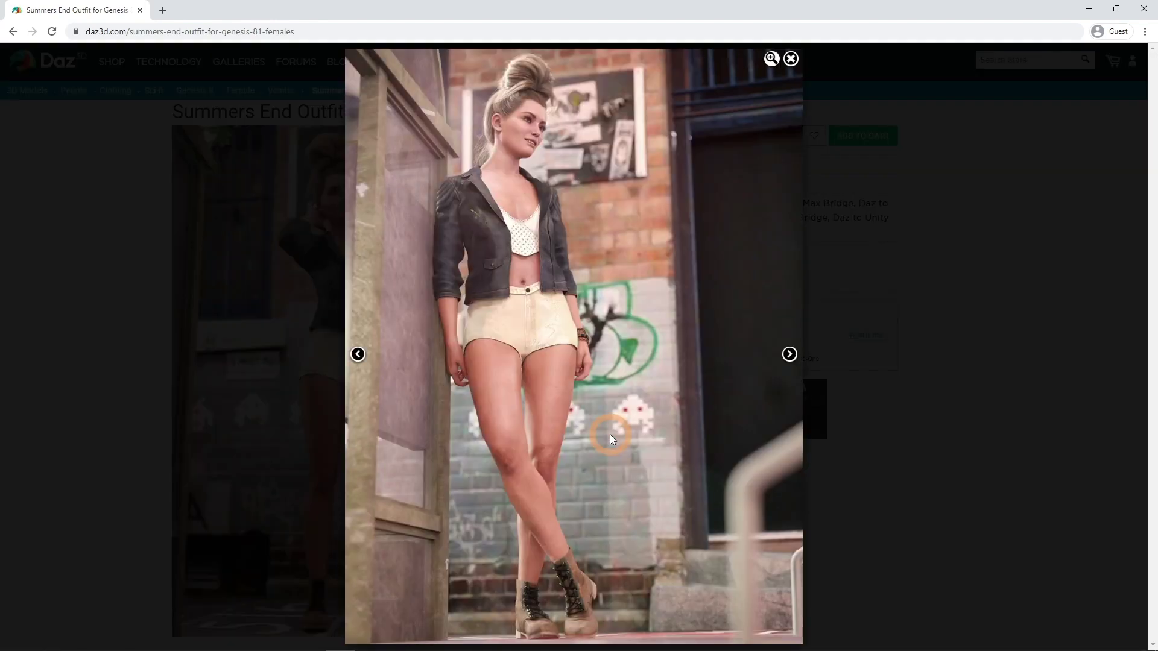
left_click(790, 355)
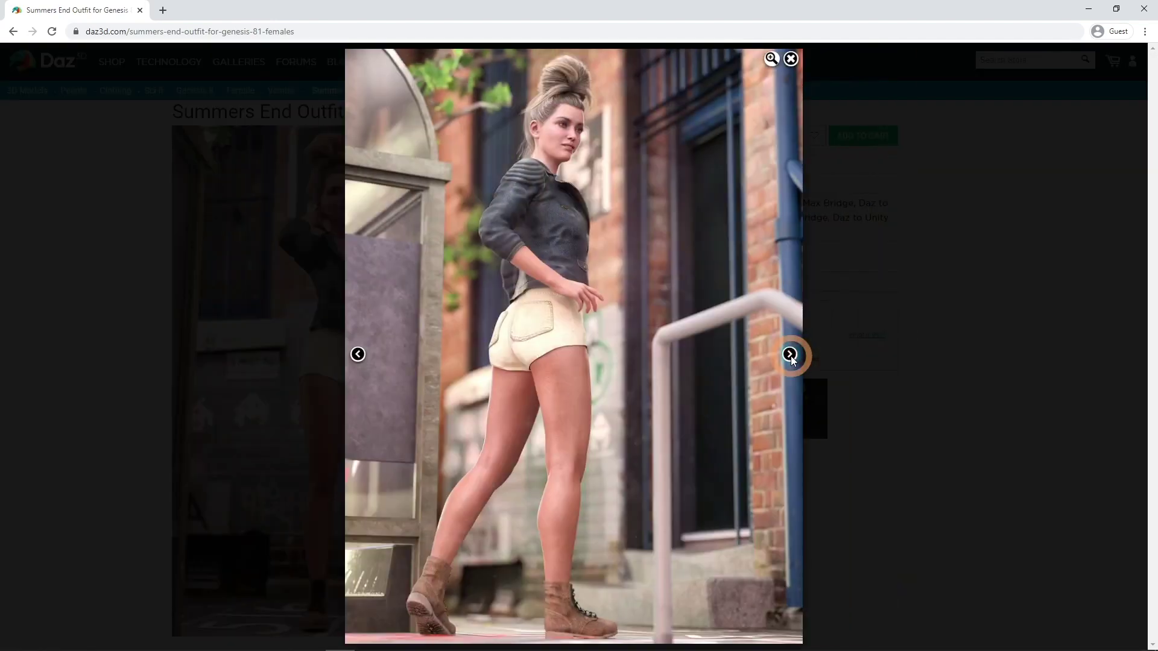
left_click(790, 355)
left_click(790, 354)
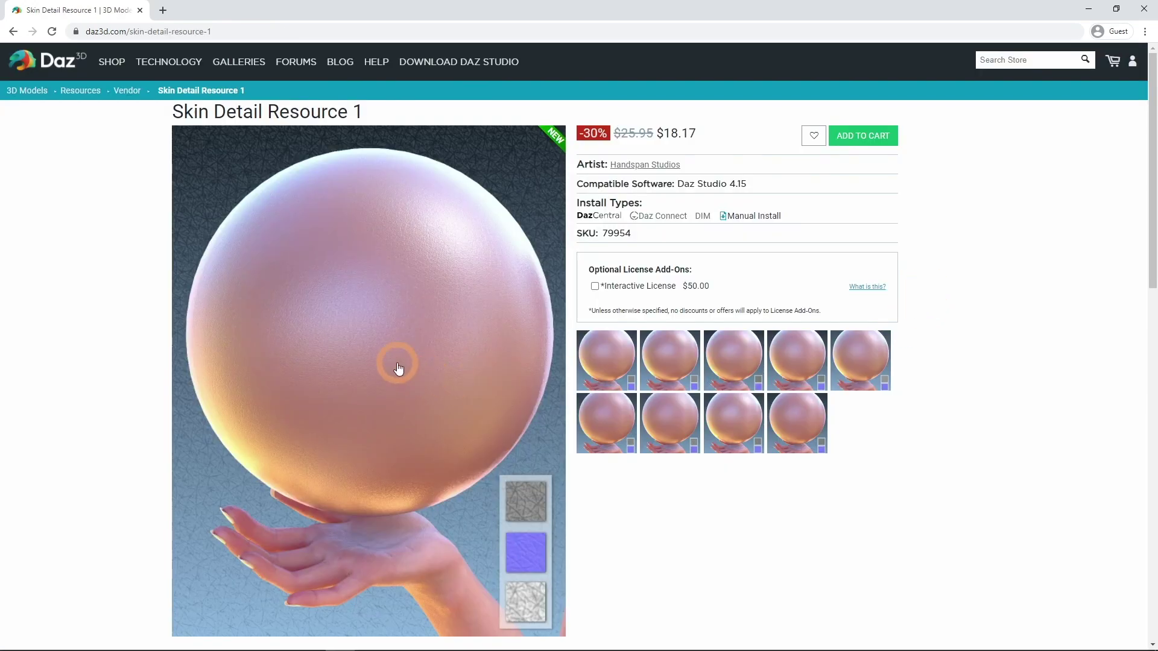
Step: Step through the Skin Detail Resource 1 Micro Skin renders, including Micro Skin 01 and 04
left_click(417, 372)
left_click(790, 354)
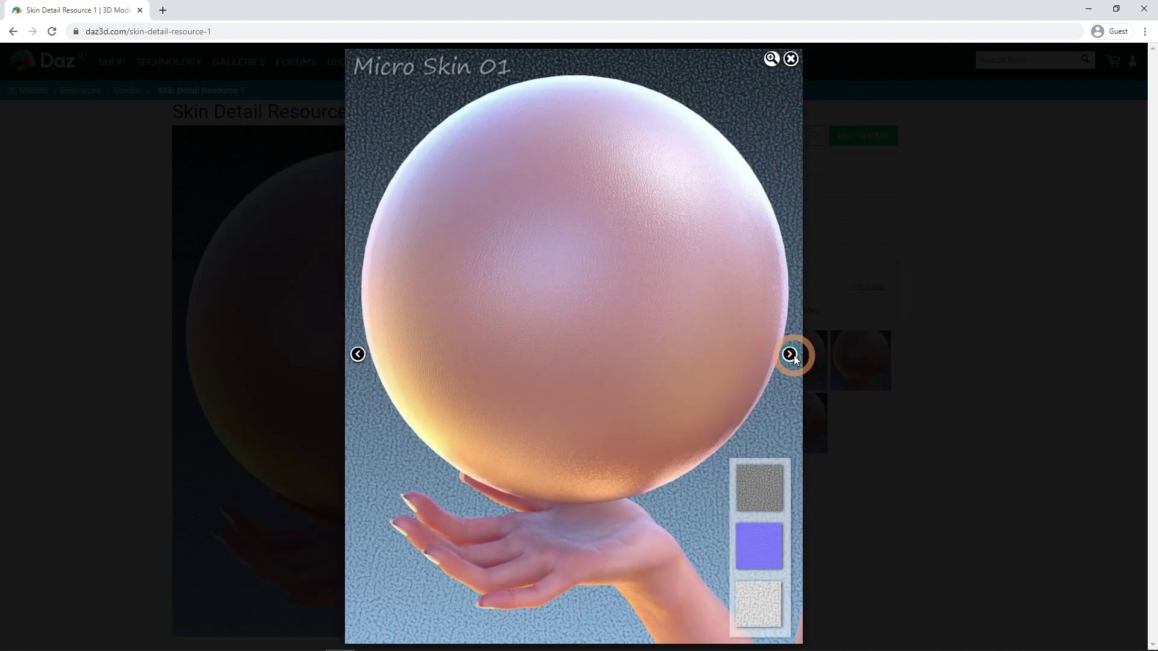
left_click(791, 355)
left_click(790, 355)
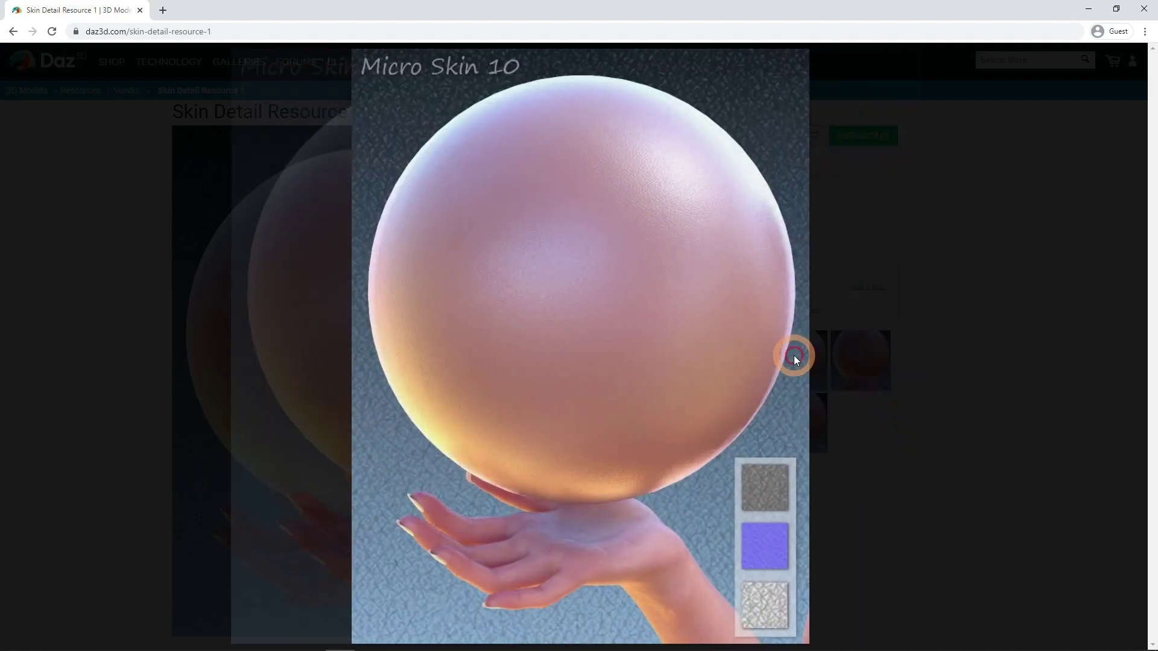
left_click(917, 427)
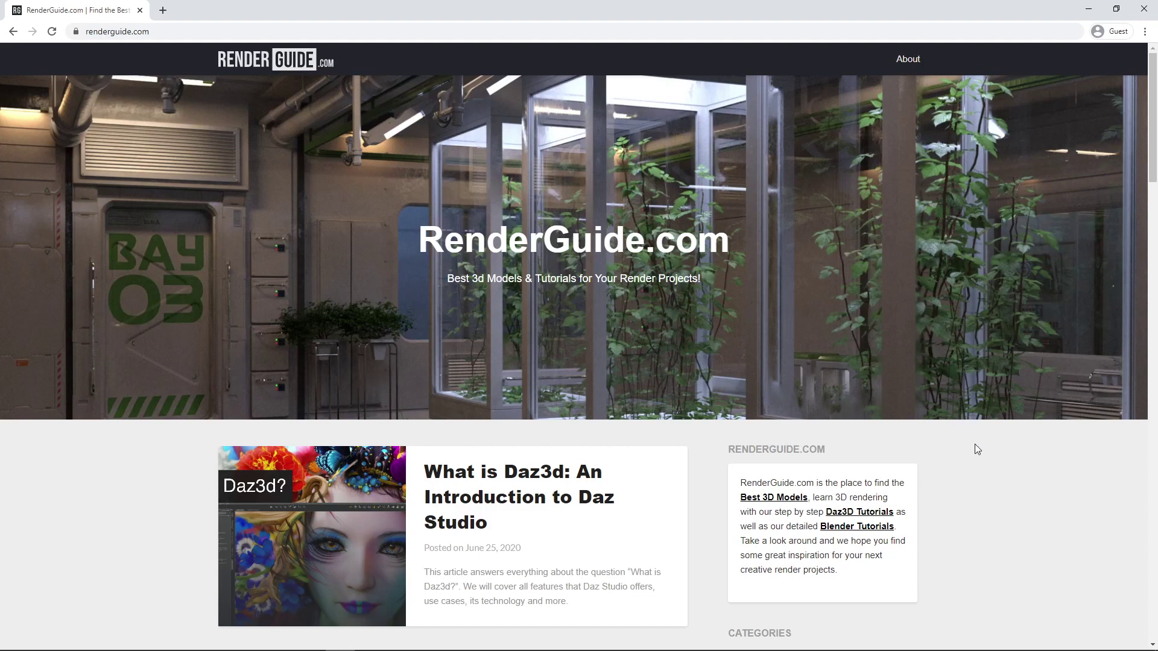
Step: Scroll down the RenderGuide.com home page to the Daz3D tutorial posts
scroll(975, 449, "down", 2)
middle_click(977, 478)
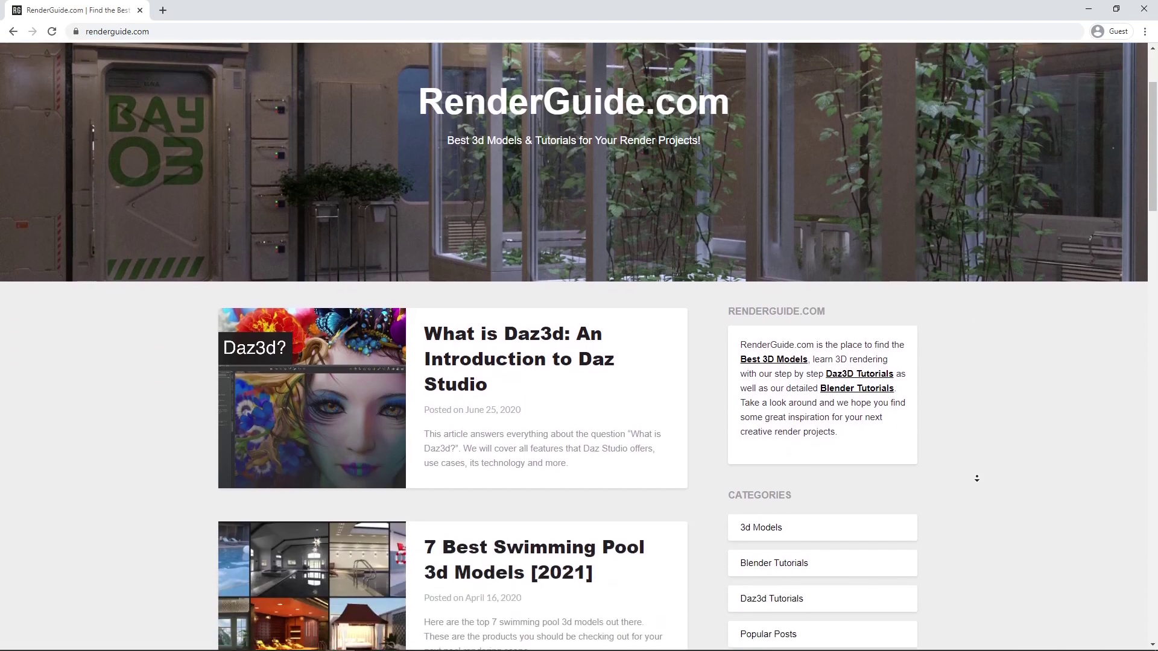